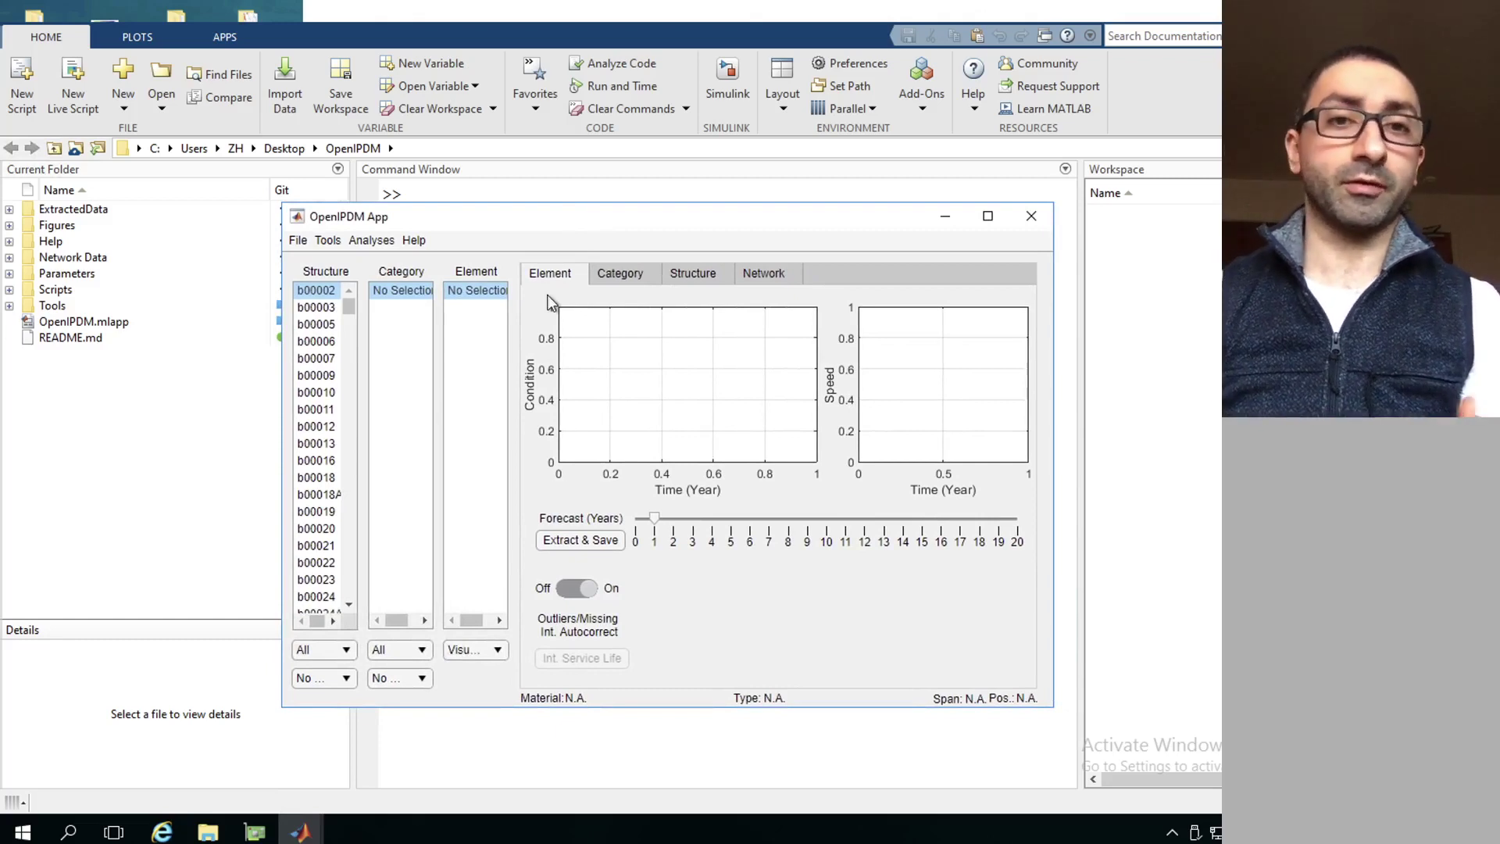
Open the Generate Synthetic Data tool and move its window over the OpenIPDM App window.
{"action": "left_click", "coordinate": [340, 239]}
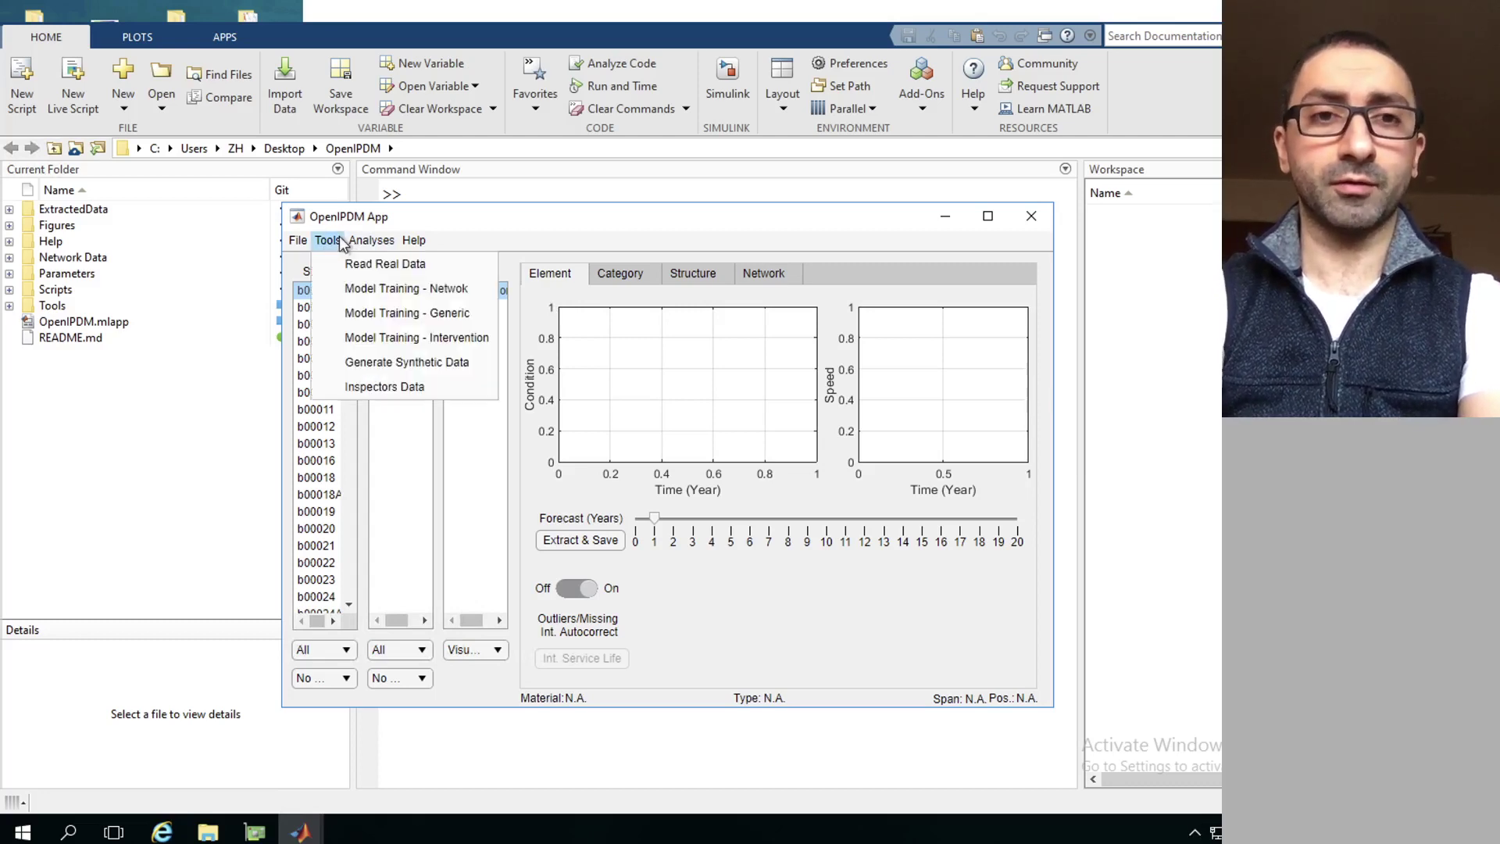
{"action": "left_click", "coordinate": [360, 361]}
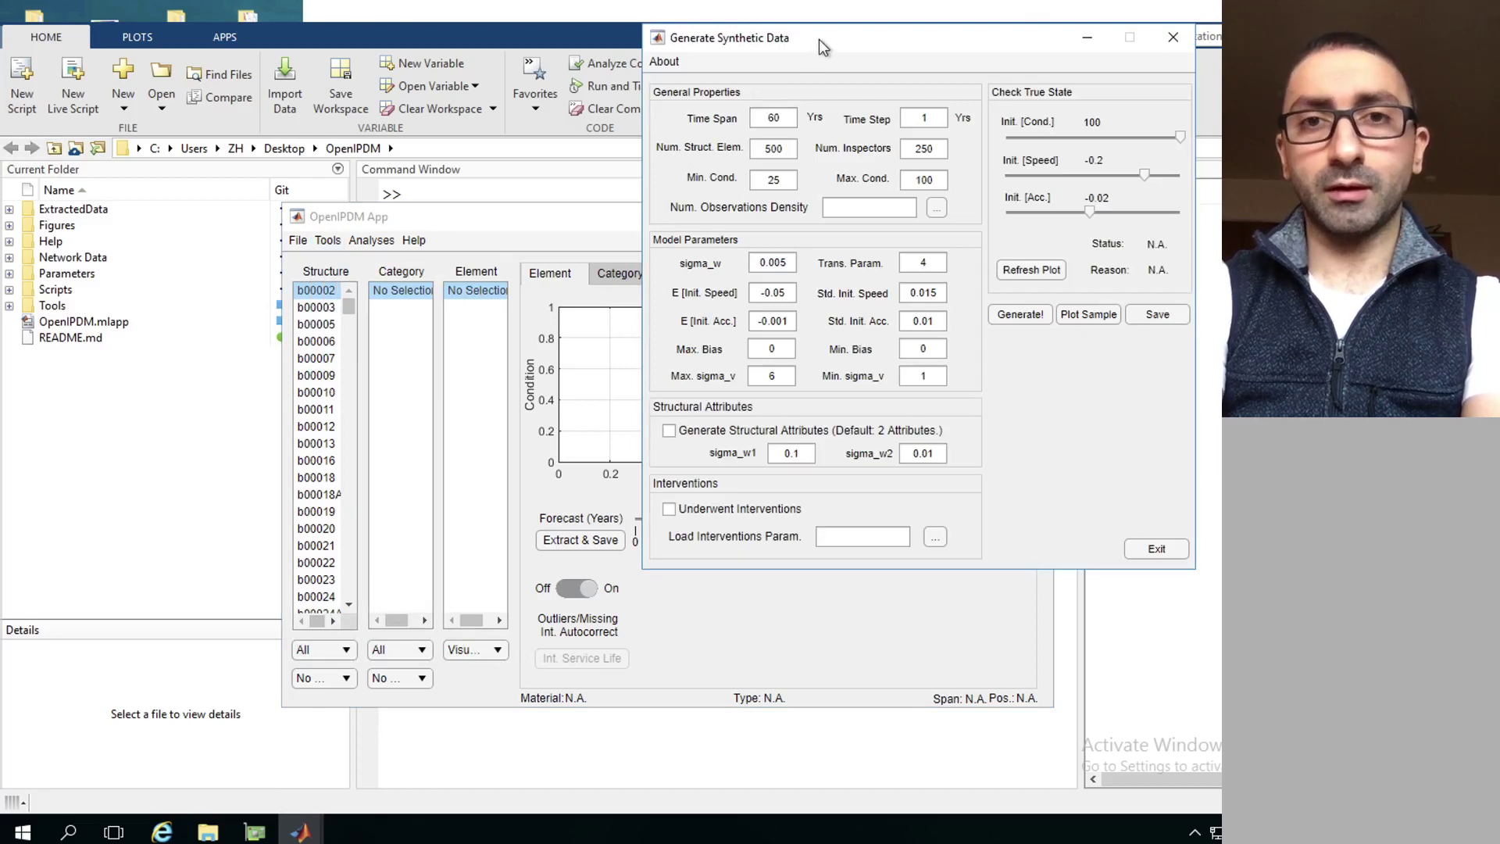
{"action": "left_click_drag", "start_coordinate": [827, 38], "coordinate": [783, 54]}
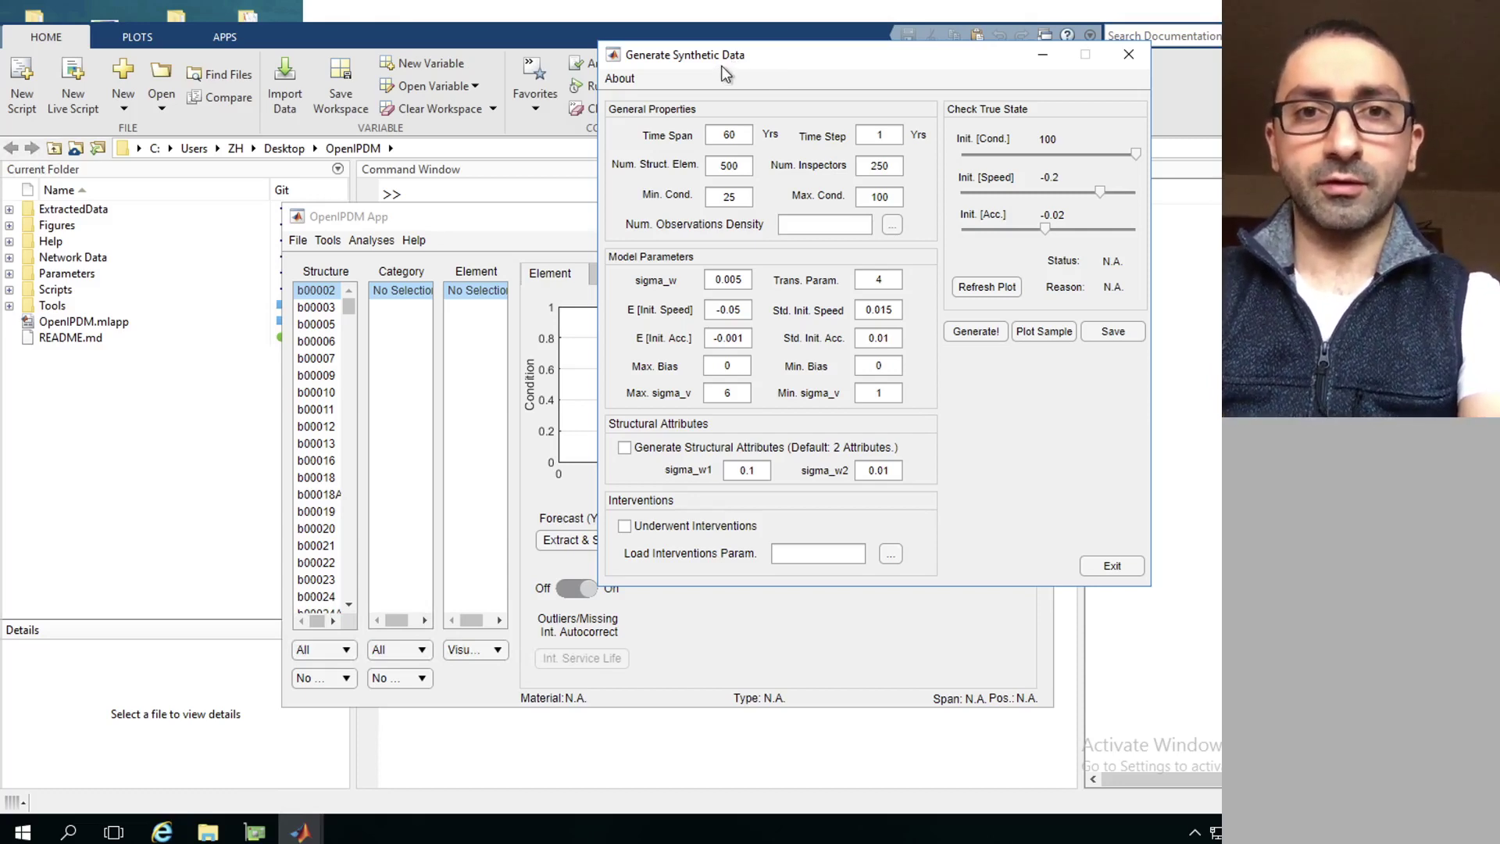
{"action": "left_click_drag", "start_coordinate": [723, 63], "coordinate": [663, 147]}
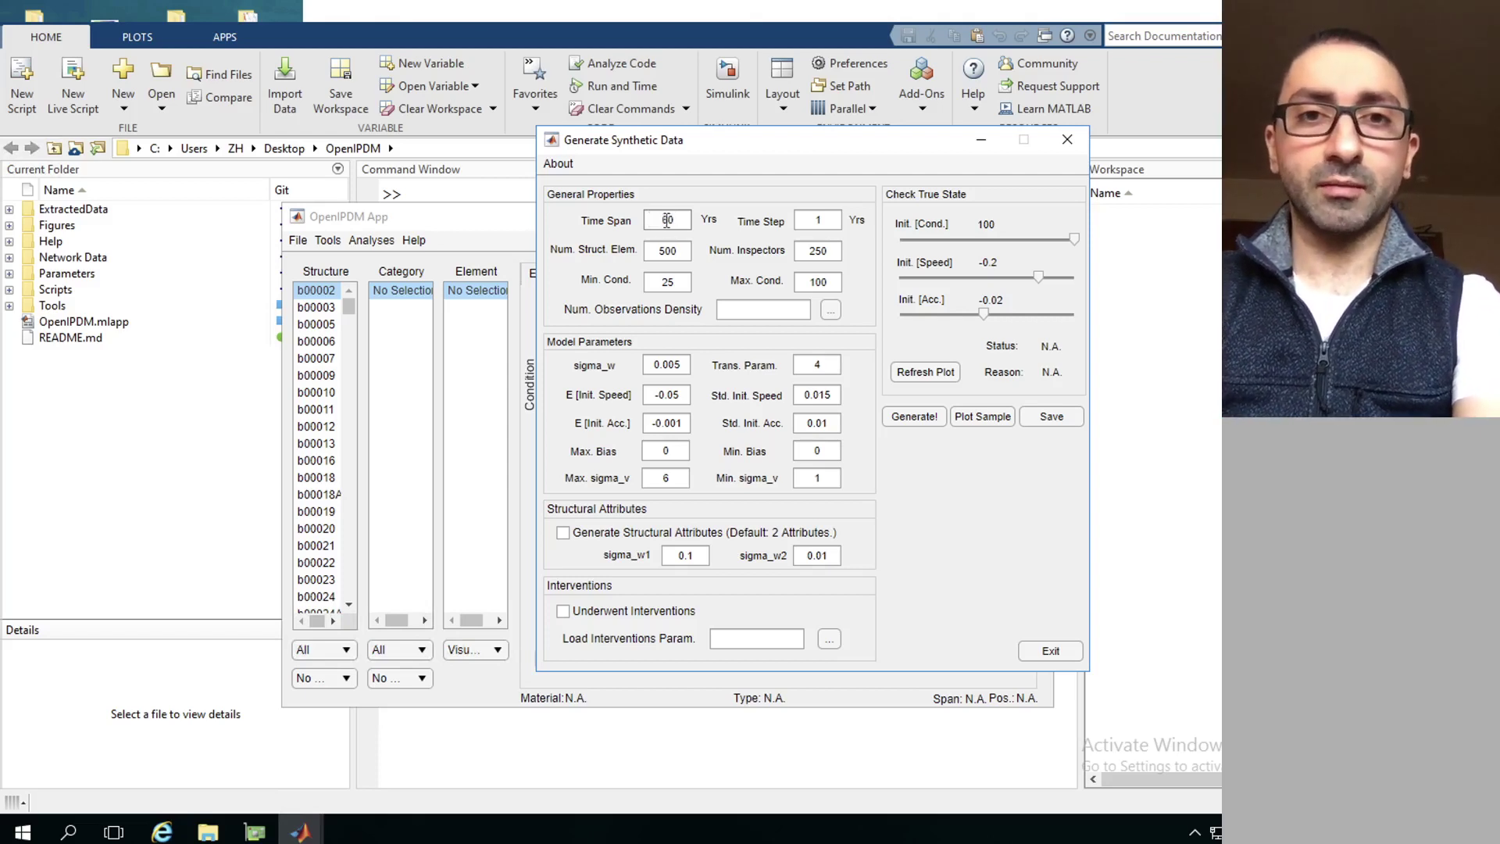
Review the general properties for time span, number of structural elements and number of inspectors.
{"action": "left_click", "coordinate": [673, 218]}
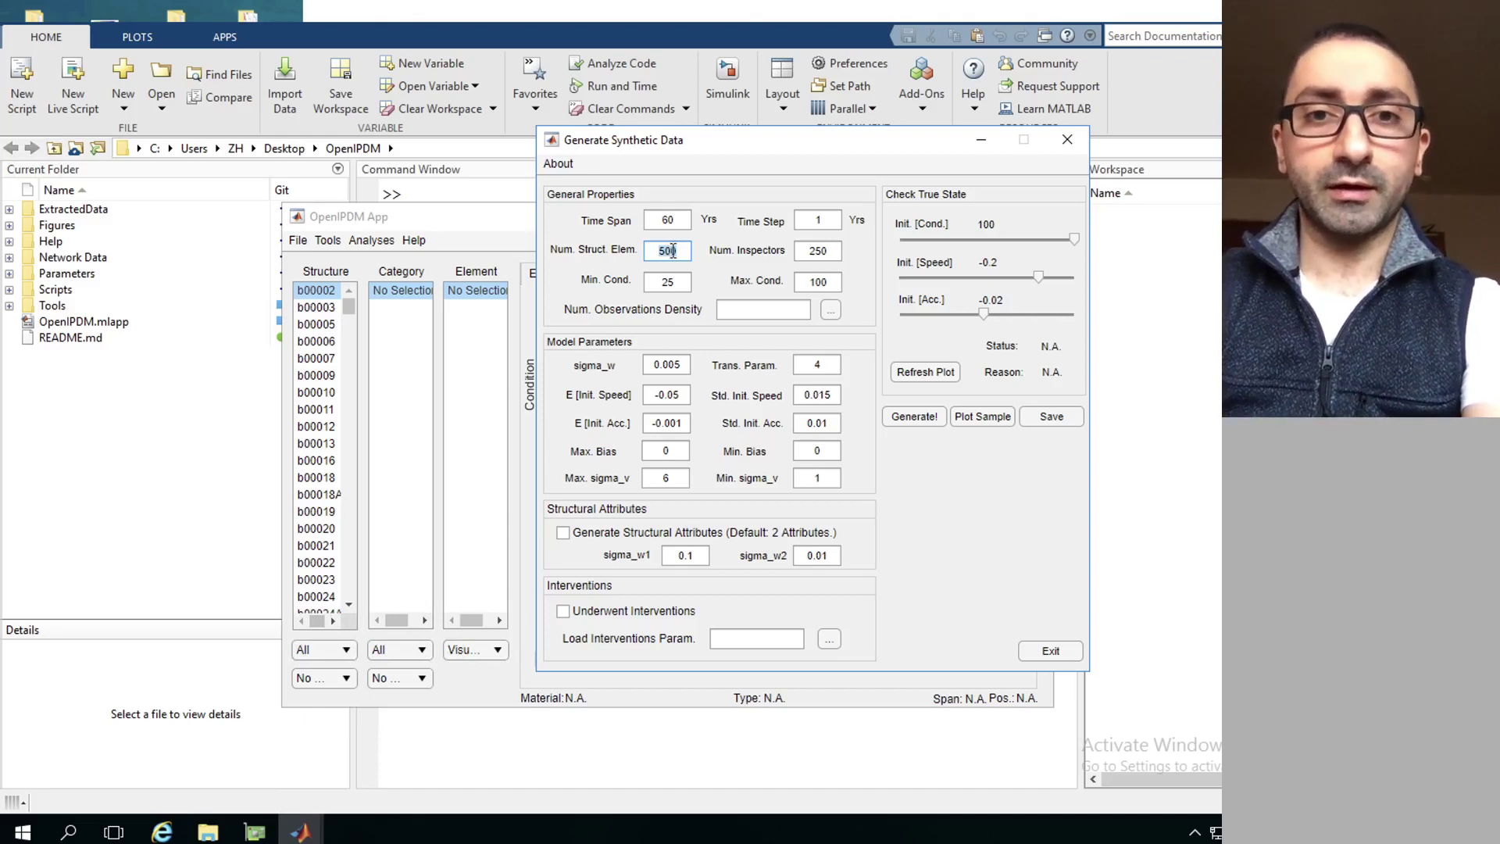
{"action": "left_click", "coordinate": [673, 250]}
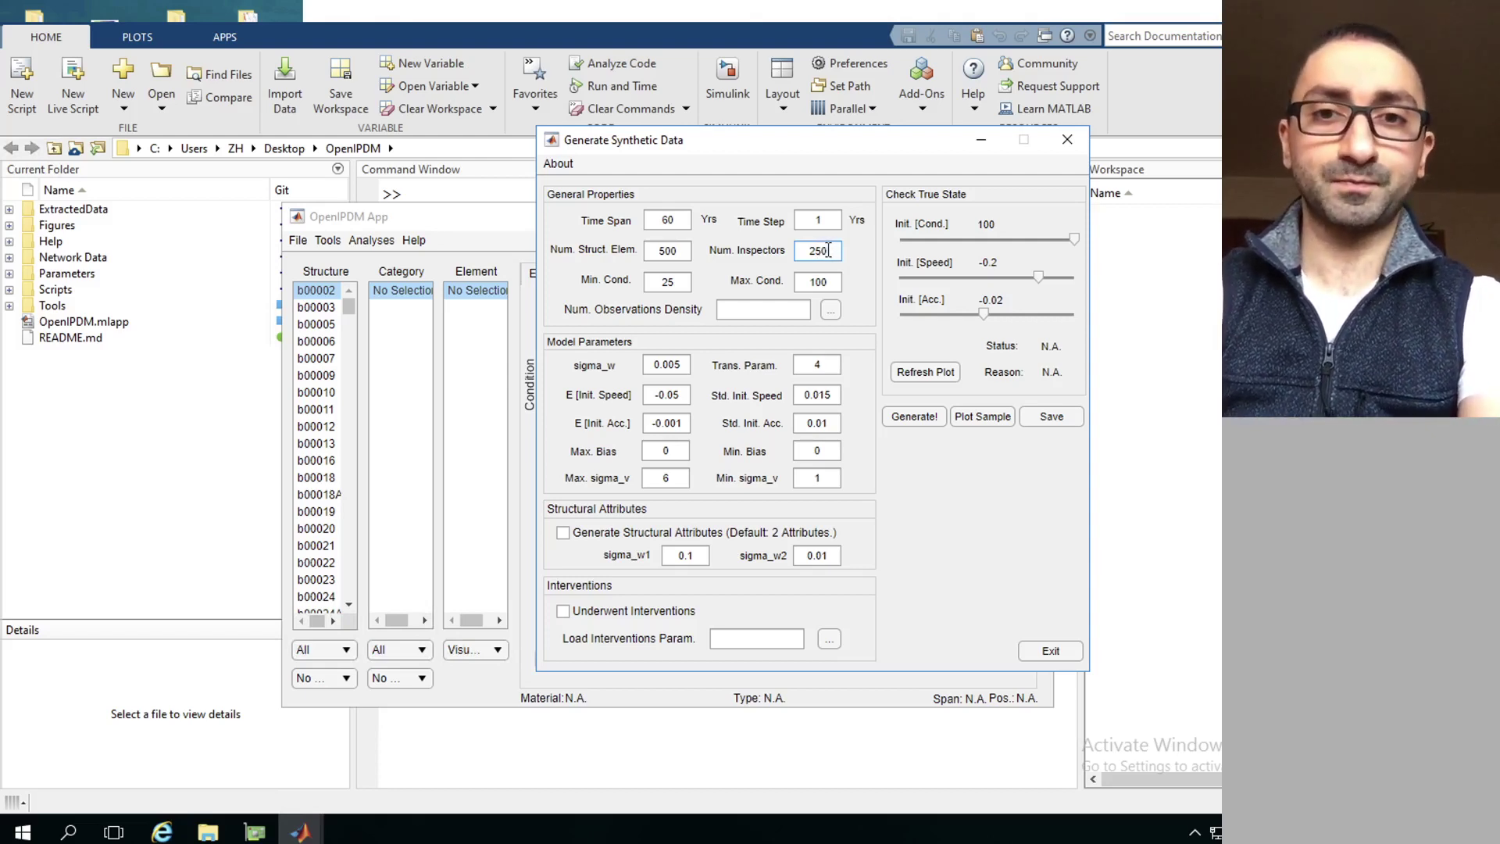
{"action": "double_click", "coordinate": [811, 245]}
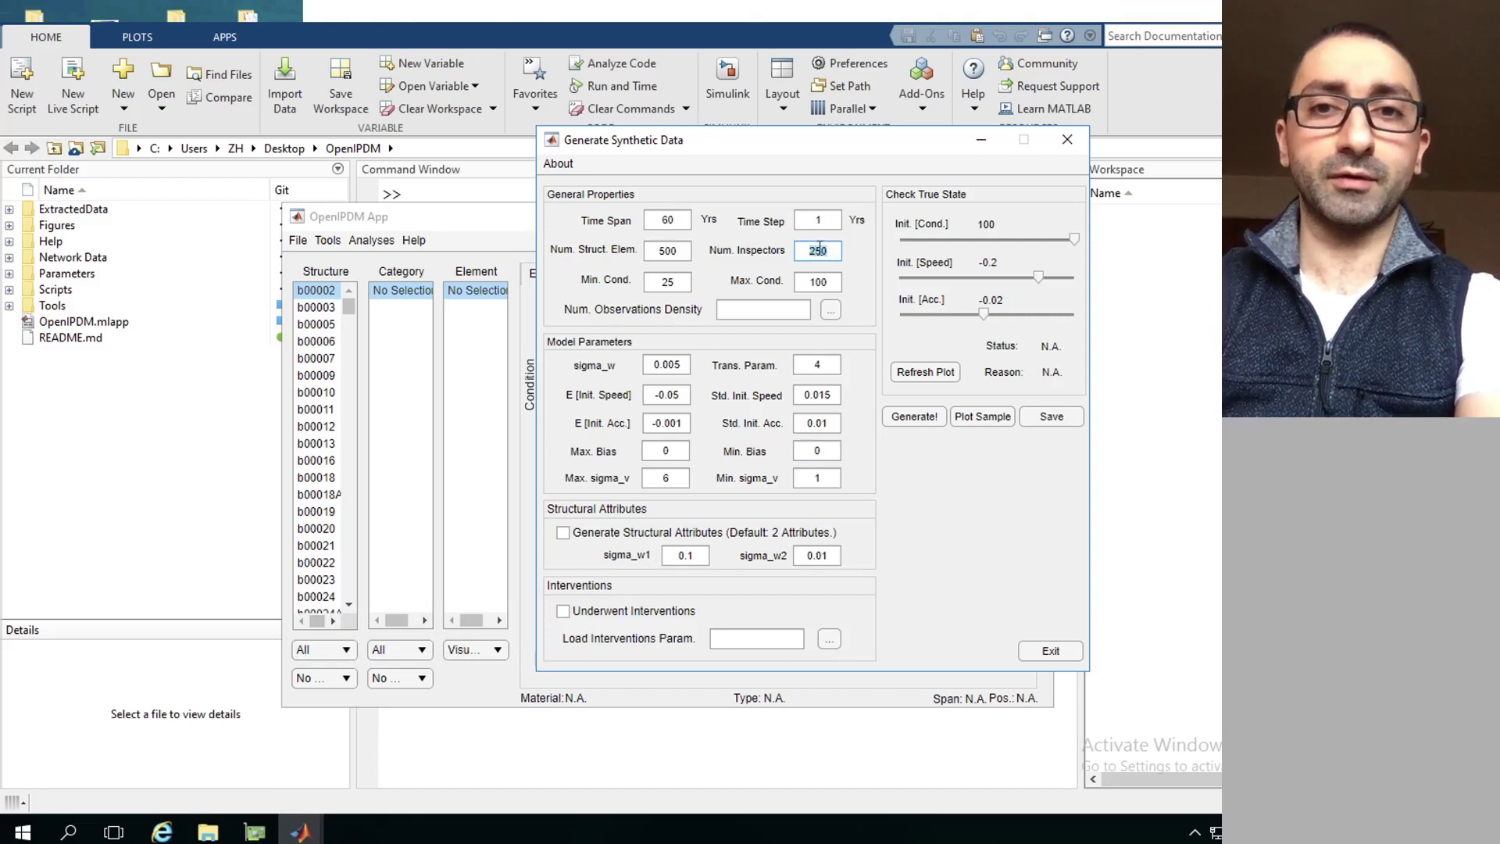
{"action": "left_click", "coordinate": [824, 251]}
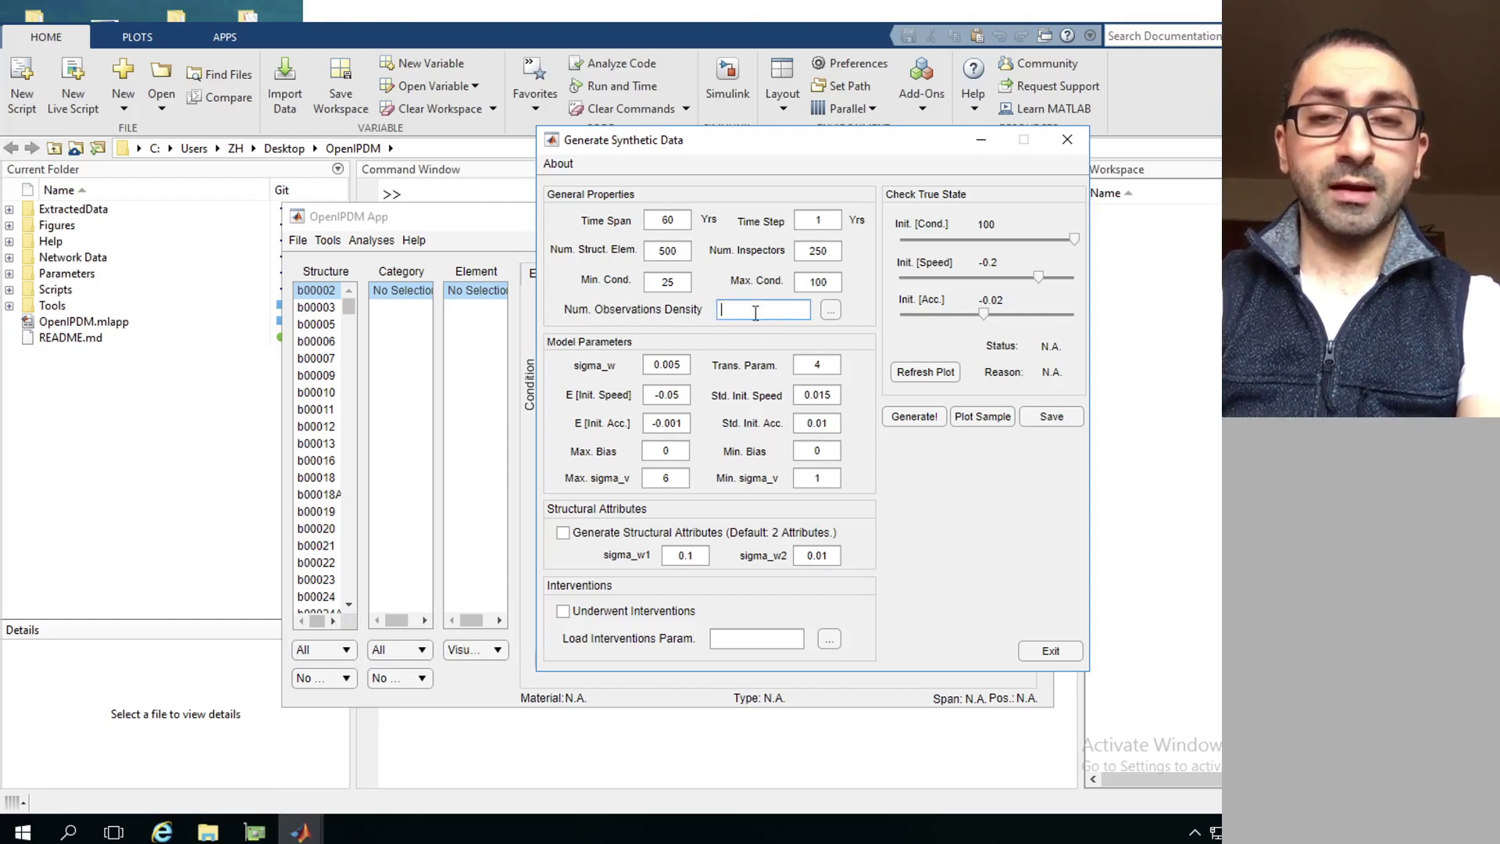
Load NumObsDensity.mat from the SyntheticDataToolbox folder inside Tools and open its NumObservationsDensity variable for viewing.
{"action": "left_click", "coordinate": [38, 307]}
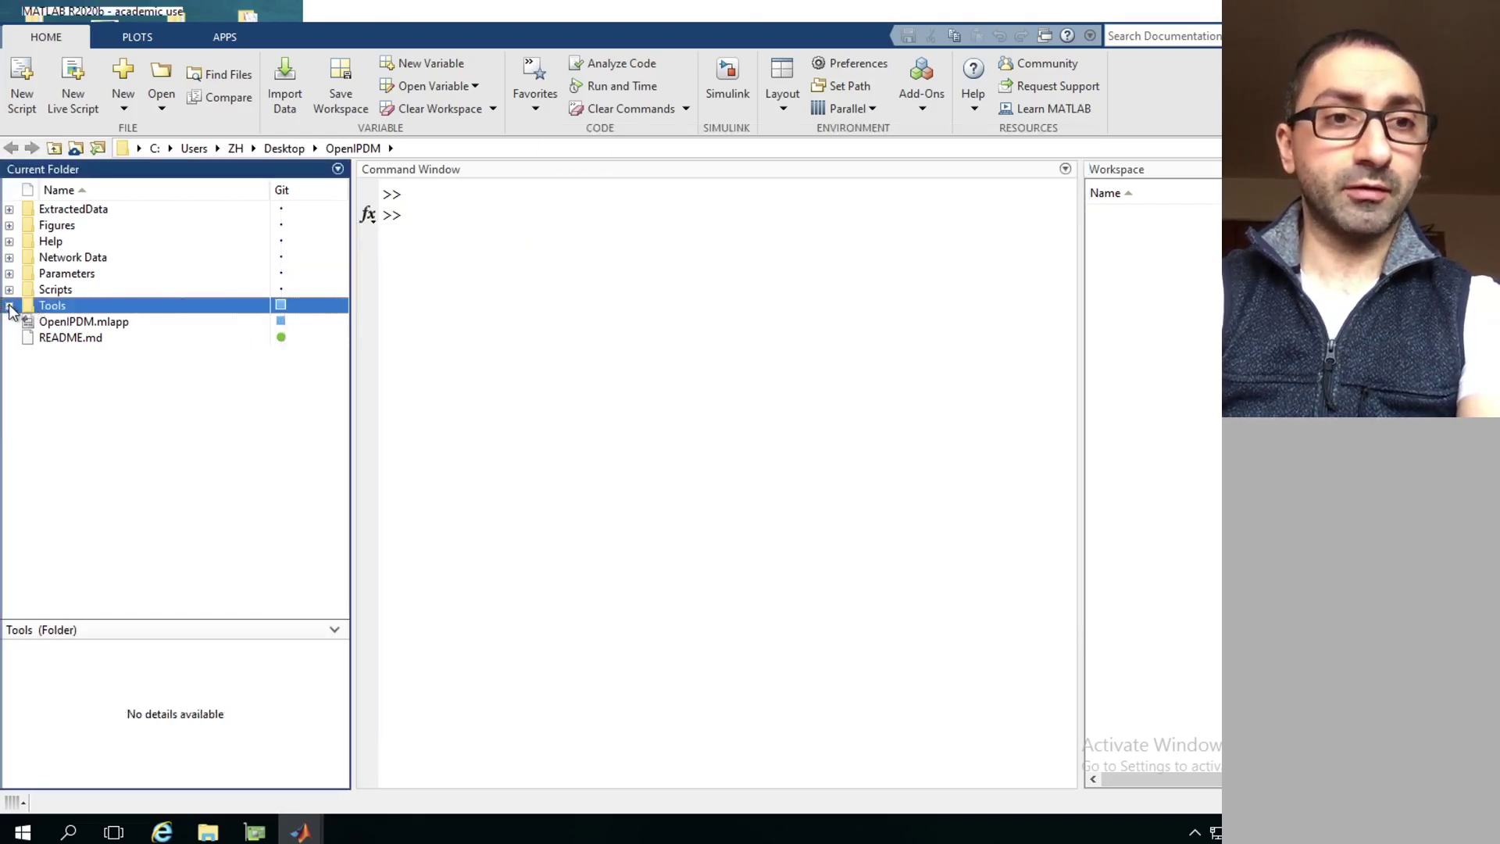
{"action": "left_click", "coordinate": [9, 305]}
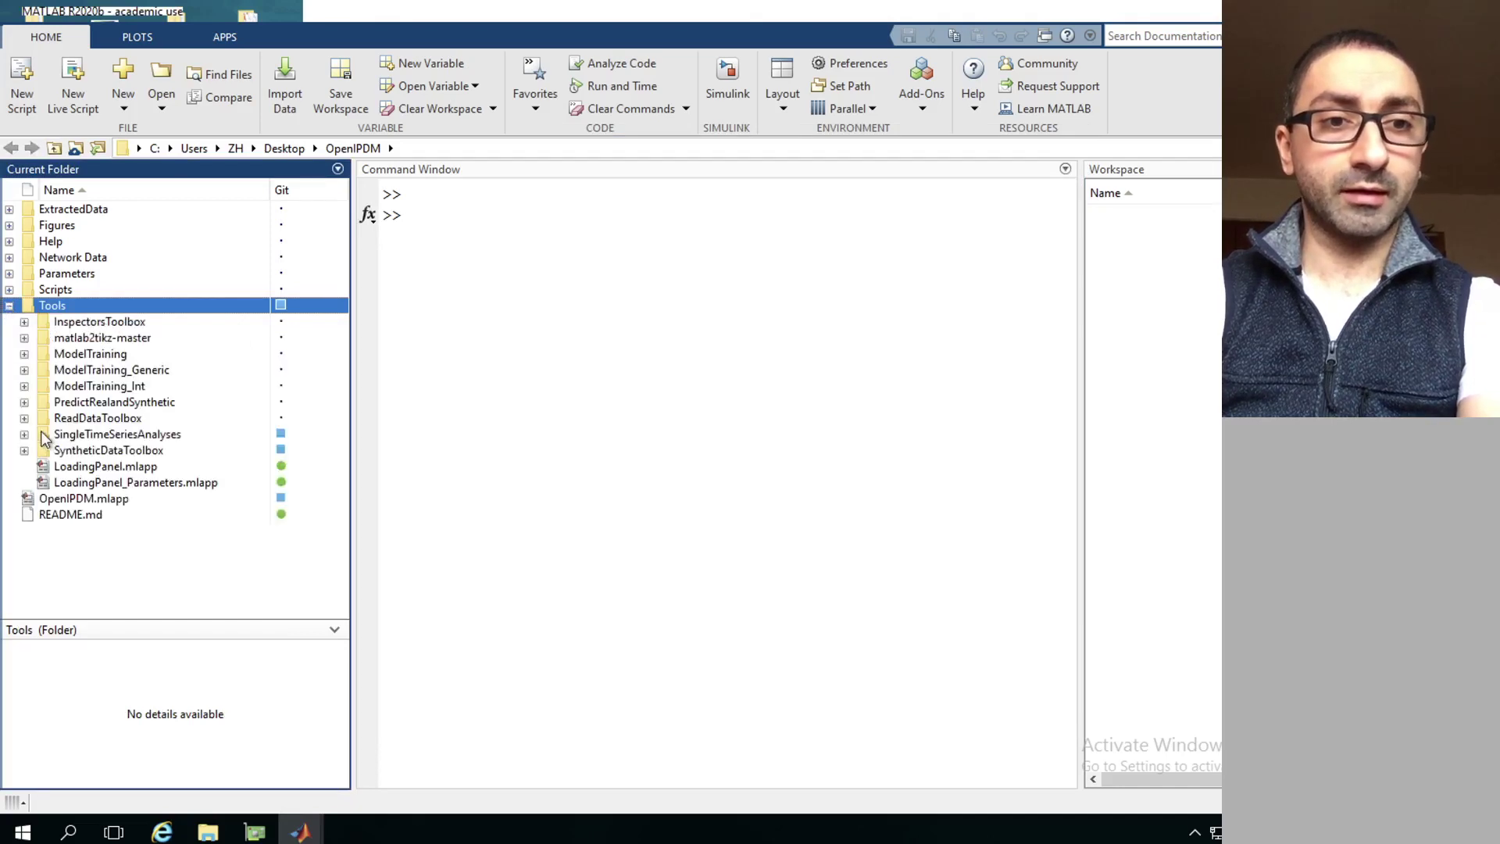
{"action": "left_click", "coordinate": [24, 451]}
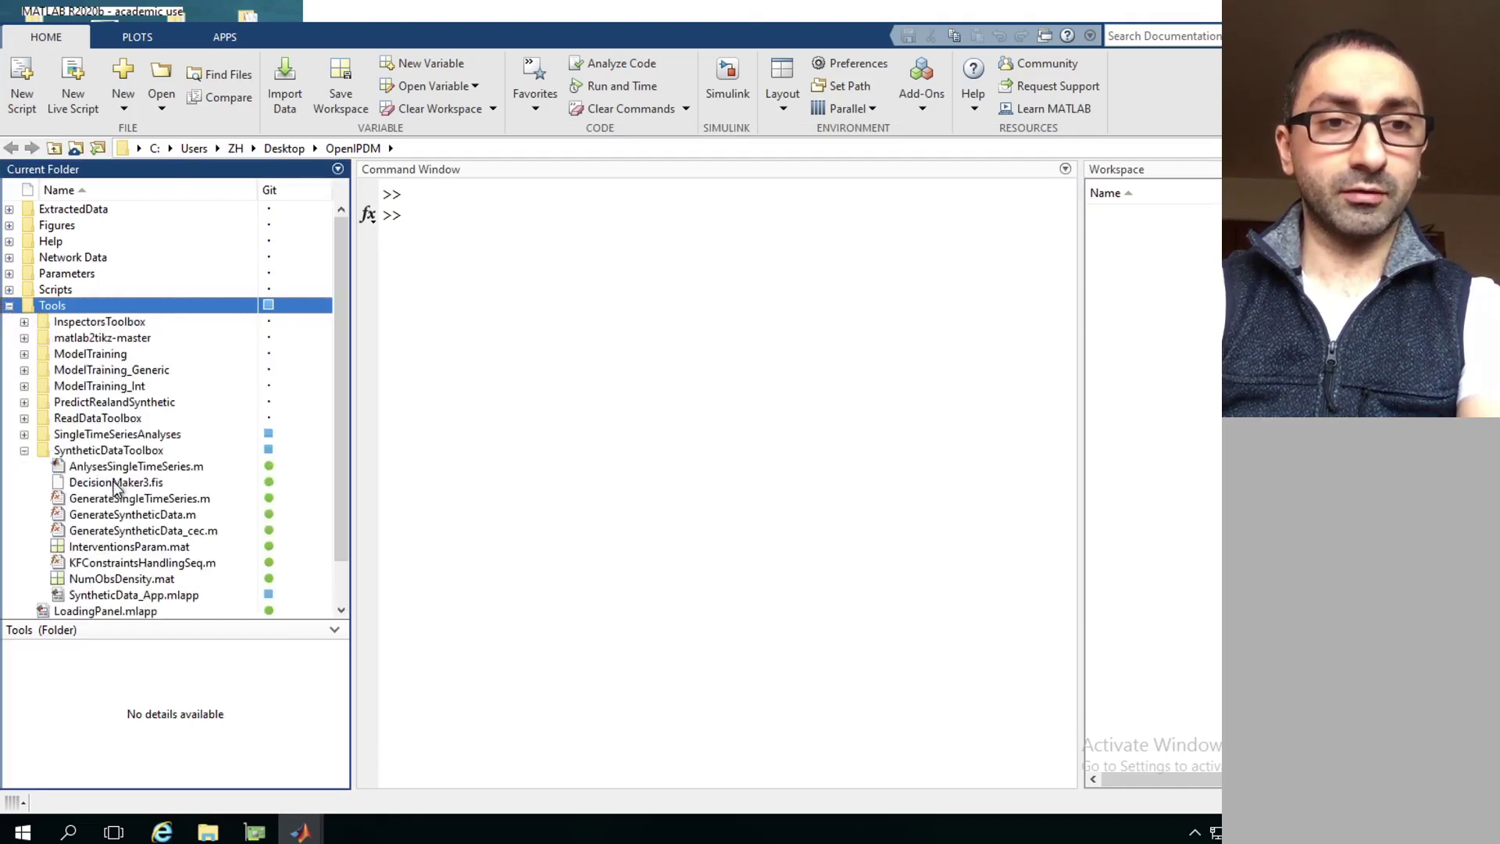
{"action": "scroll", "coordinate": [116, 489], "scroll_direction": "down", "scroll_amount": 1}
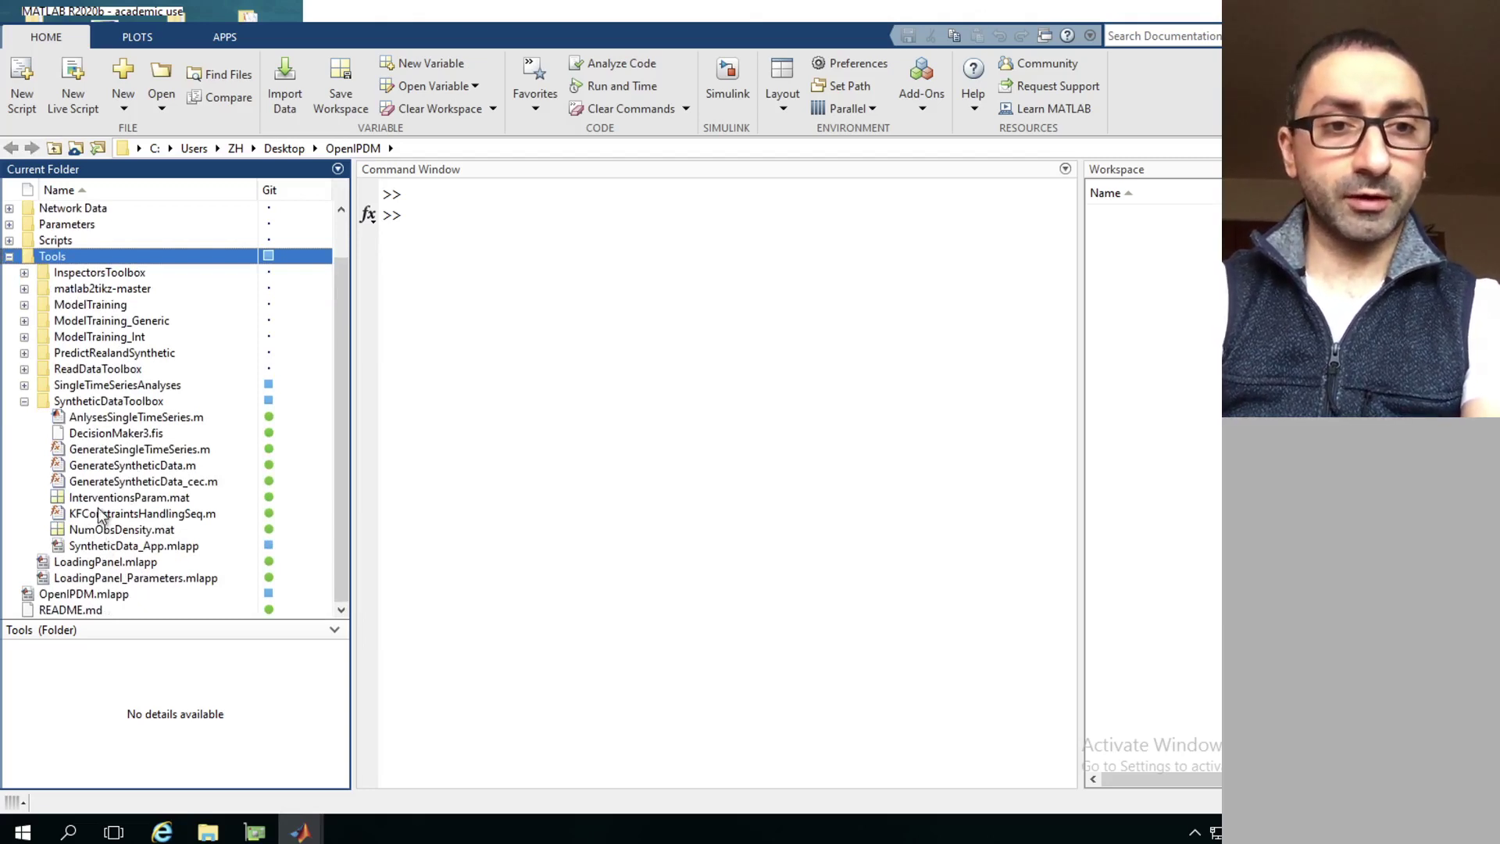
{"action": "left_click", "coordinate": [109, 532]}
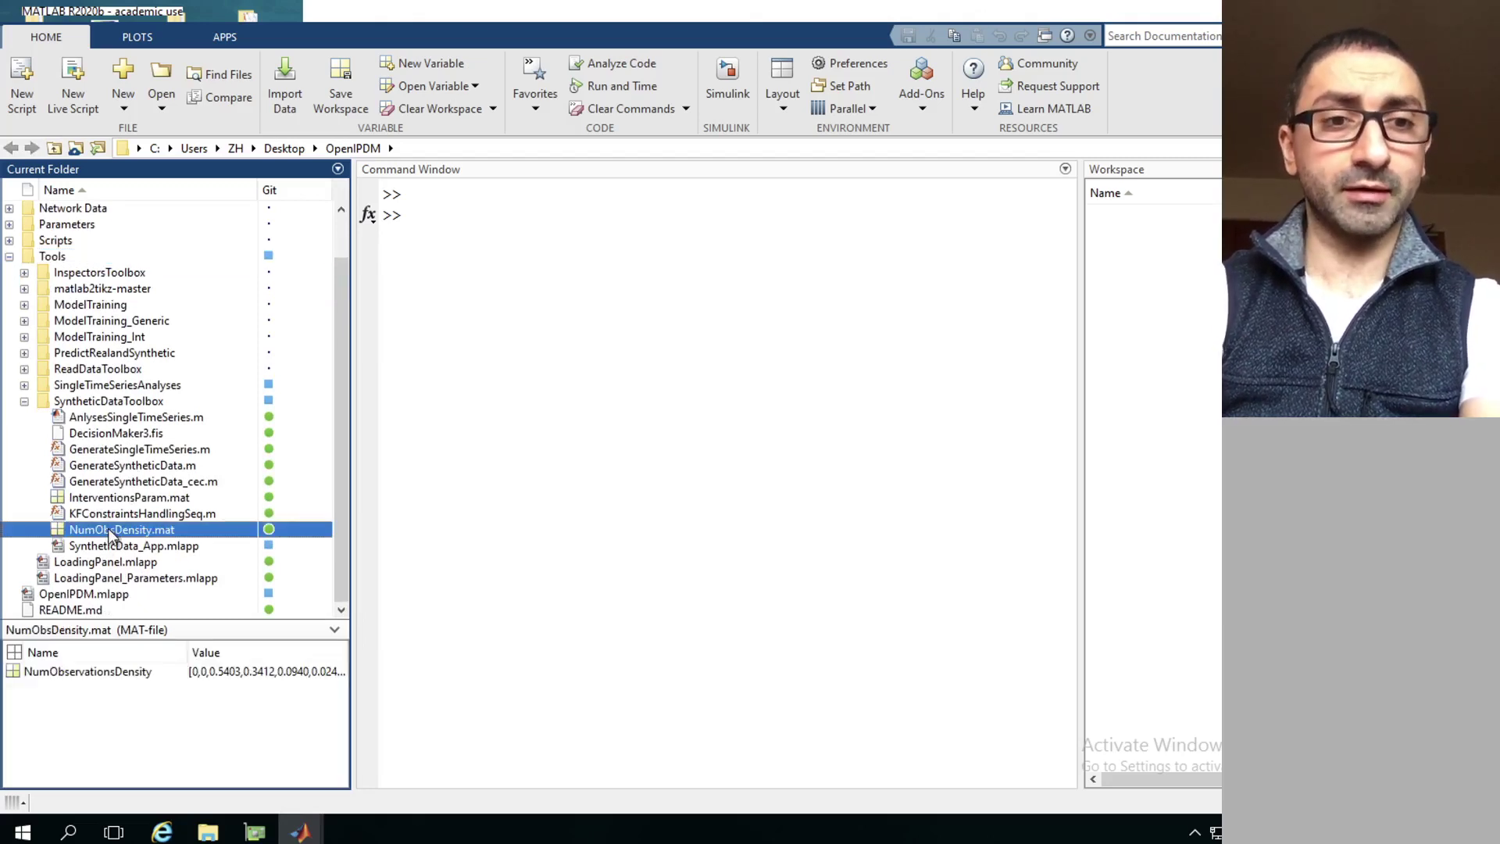
{"action": "double_click", "coordinate": [108, 528]}
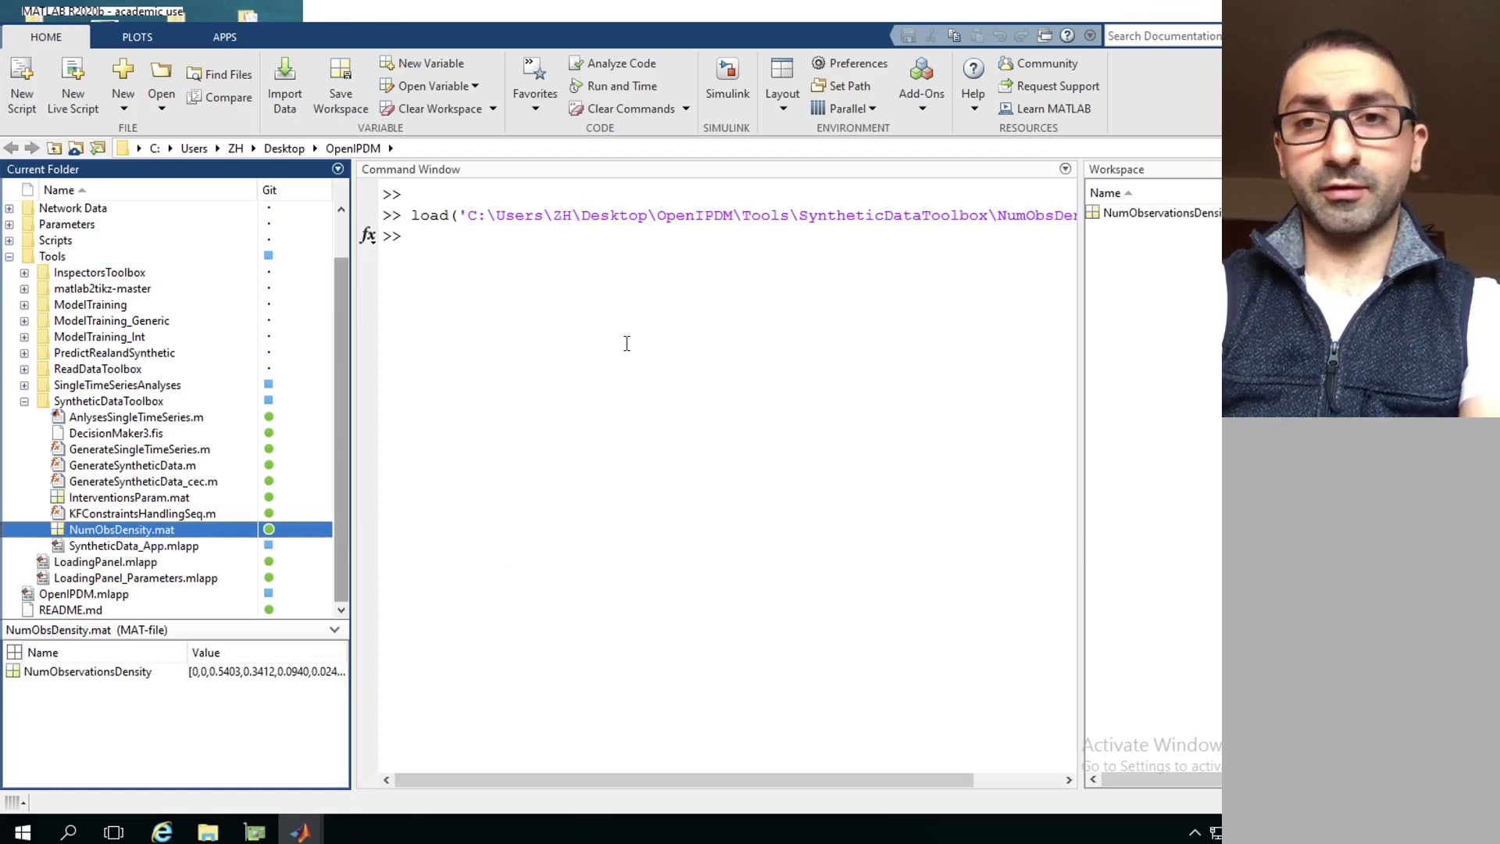
{"action": "left_click", "coordinate": [1145, 214]}
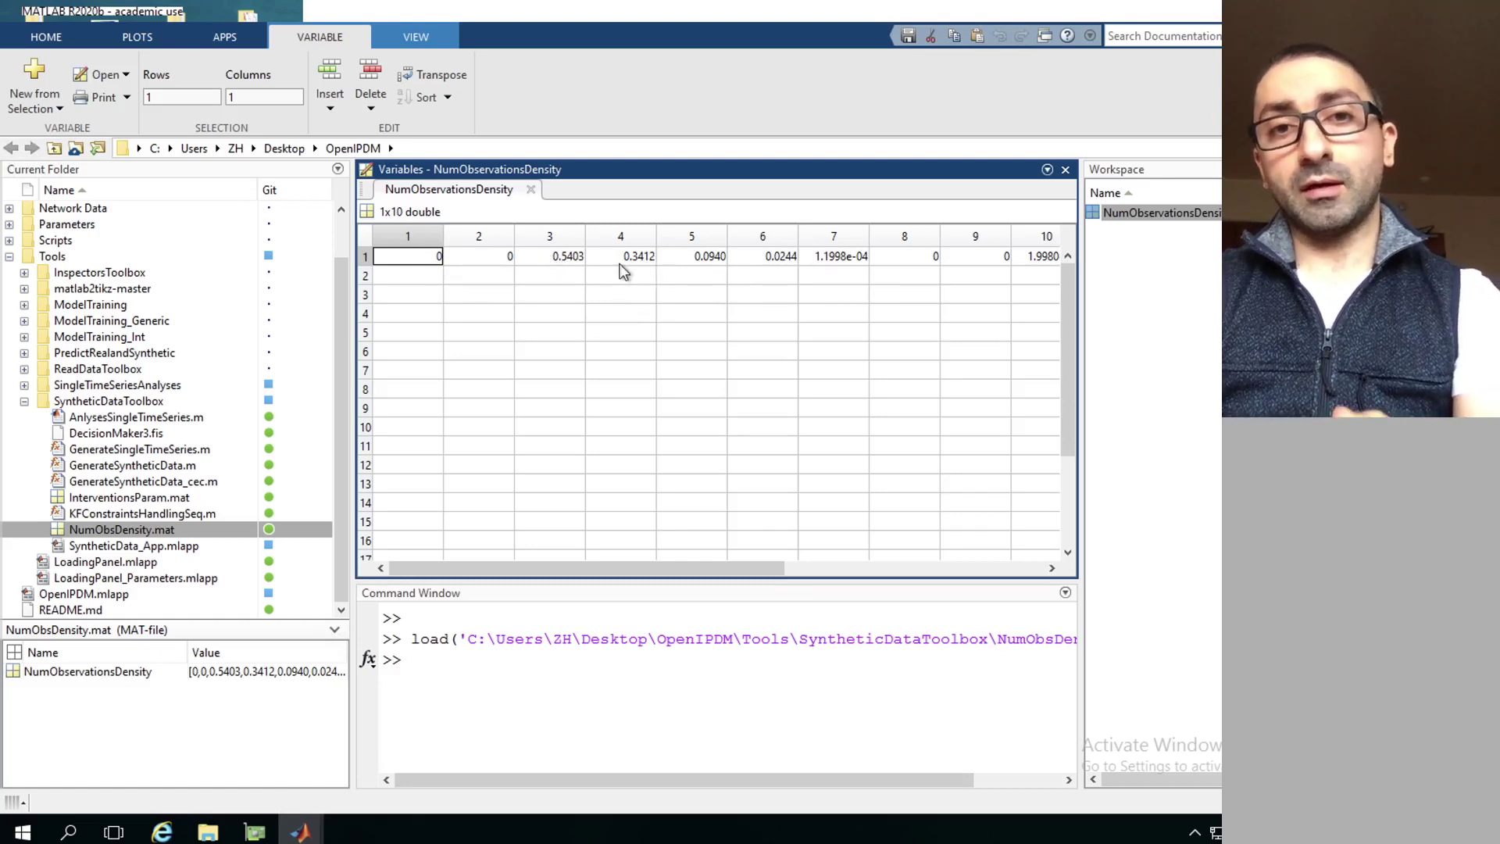
Examine the probability values across the first row of the NumObservationsDensity variable.
{"action": "left_click", "coordinate": [555, 255]}
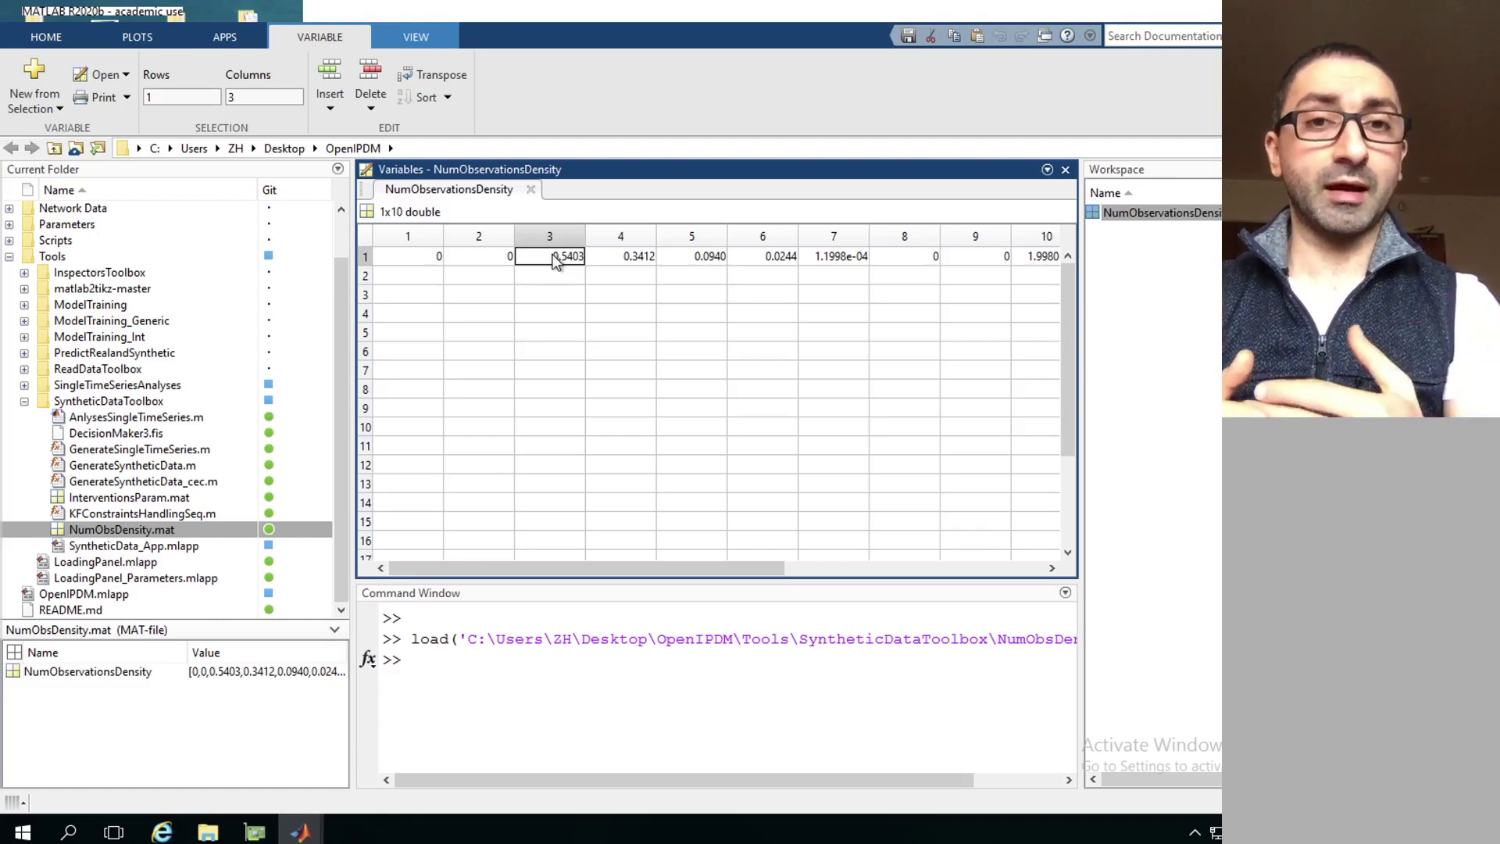
{"action": "left_click", "coordinate": [504, 261]}
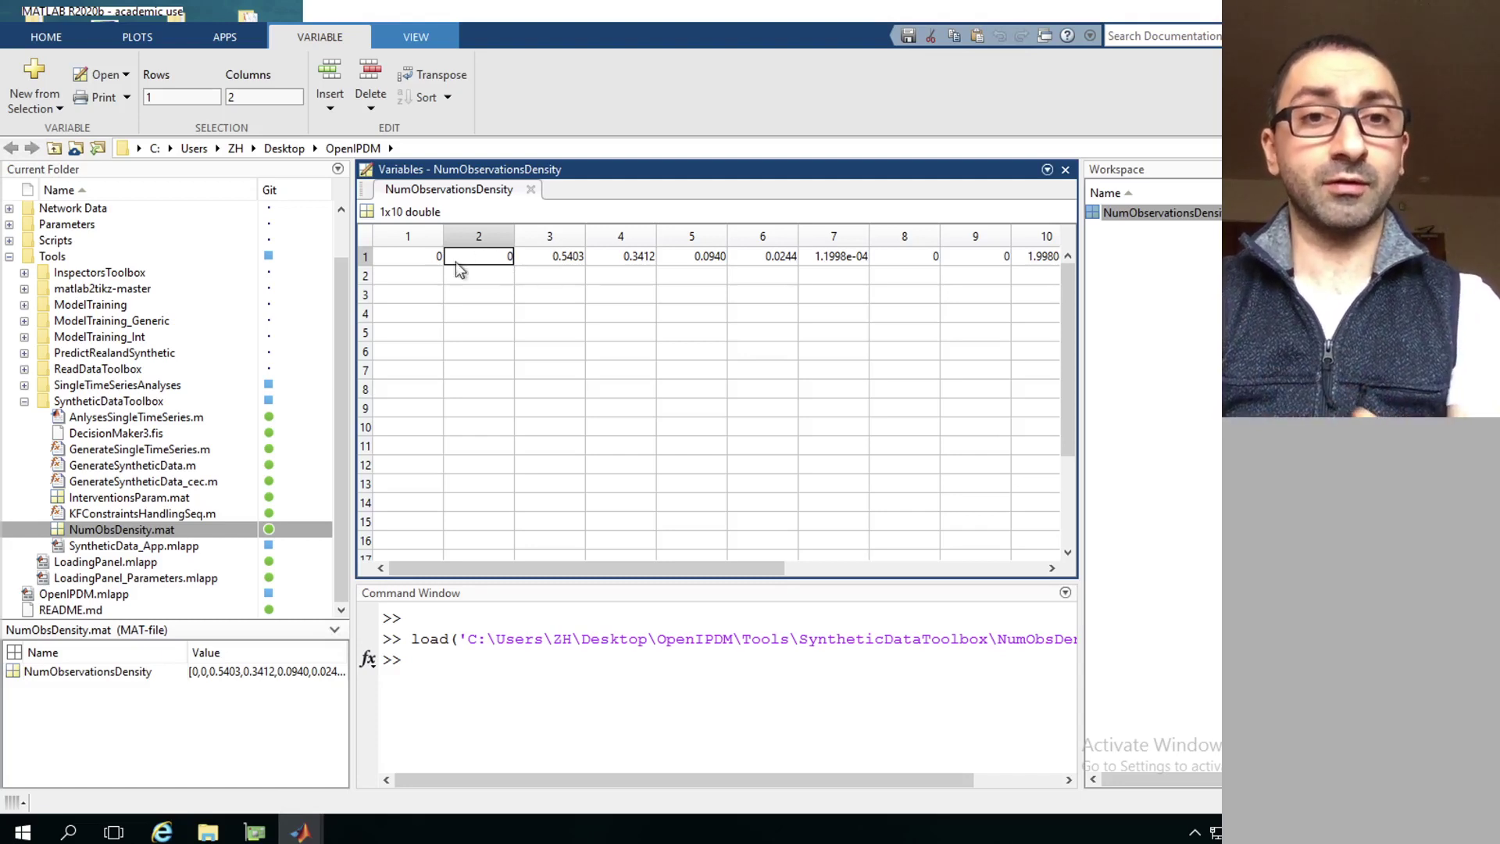
{"action": "left_click", "coordinate": [429, 266]}
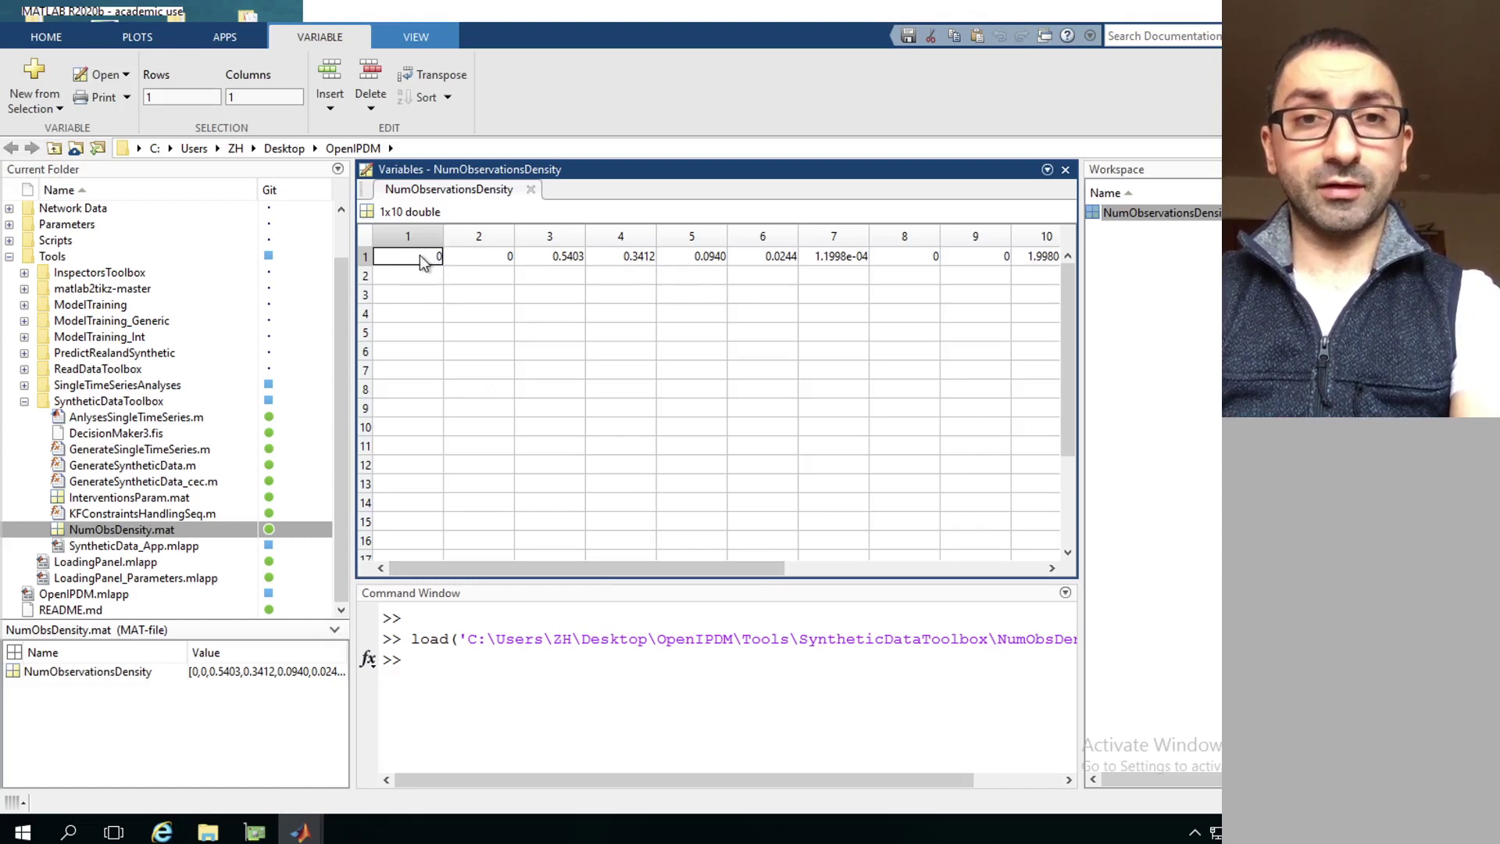
{"action": "left_click", "coordinate": [456, 261]}
{"action": "left_click_drag", "start_coordinate": [427, 257], "coordinate": [938, 264]}
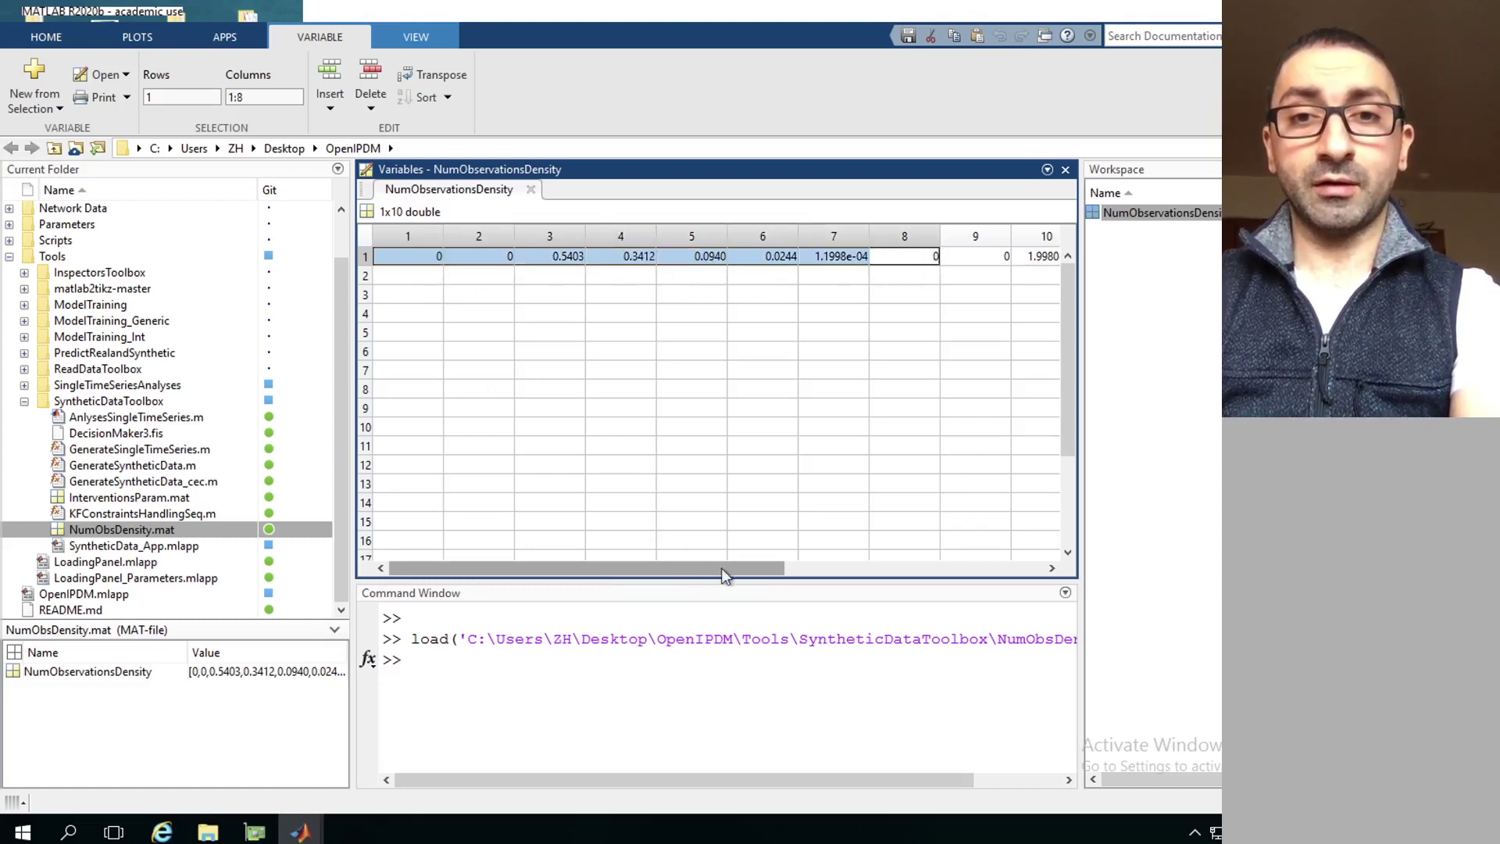
{"action": "left_click_drag", "start_coordinate": [720, 569], "coordinate": [611, 556]}
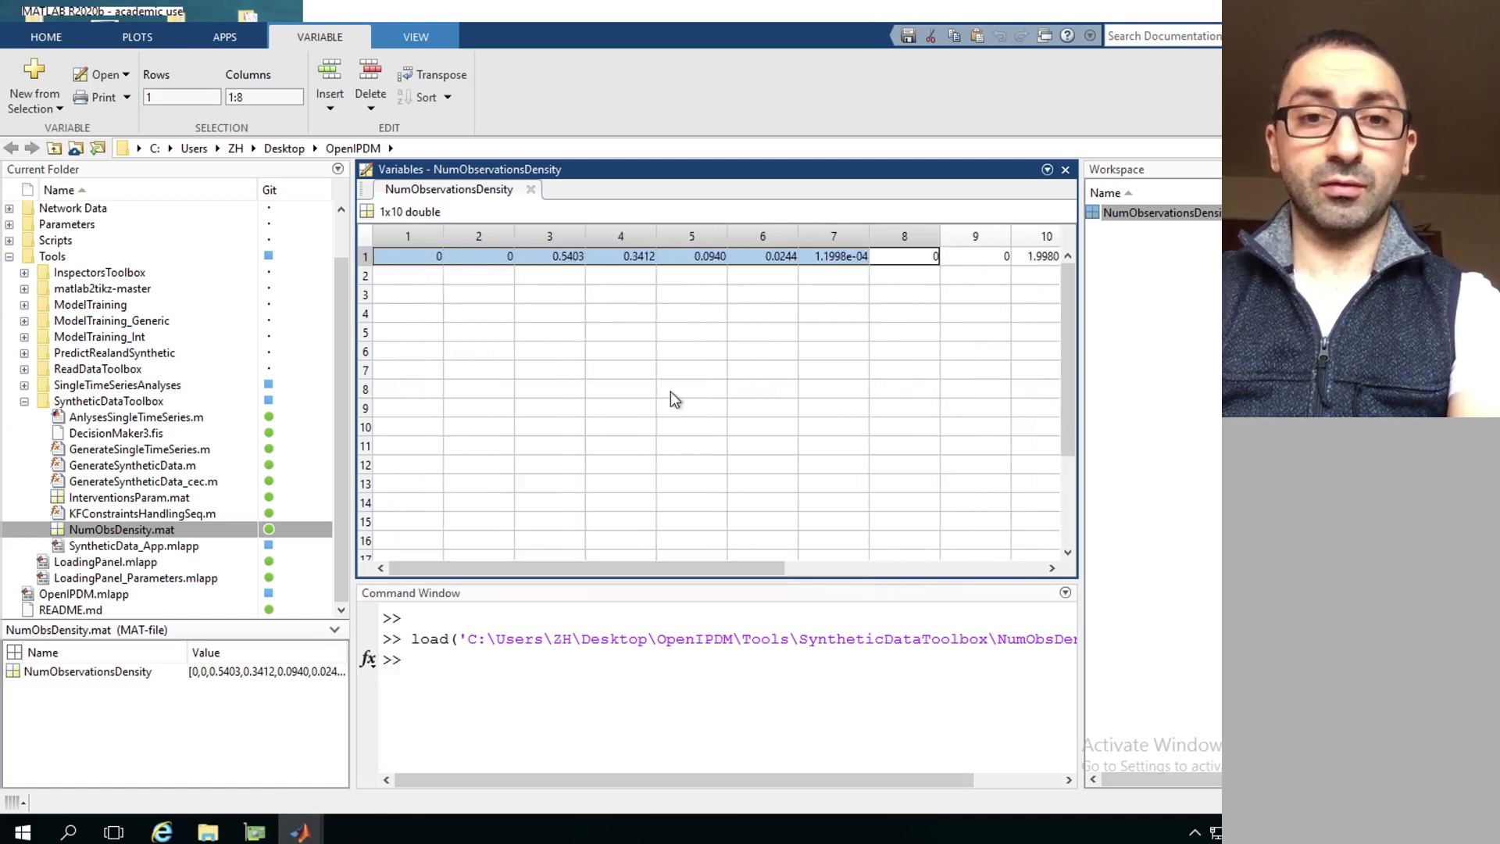
Check the NumObservationsDensity table once more and return to the Generate Synthetic Data window.
{"action": "left_click", "coordinate": [303, 832]}
{"action": "left_click", "coordinate": [652, 762]}
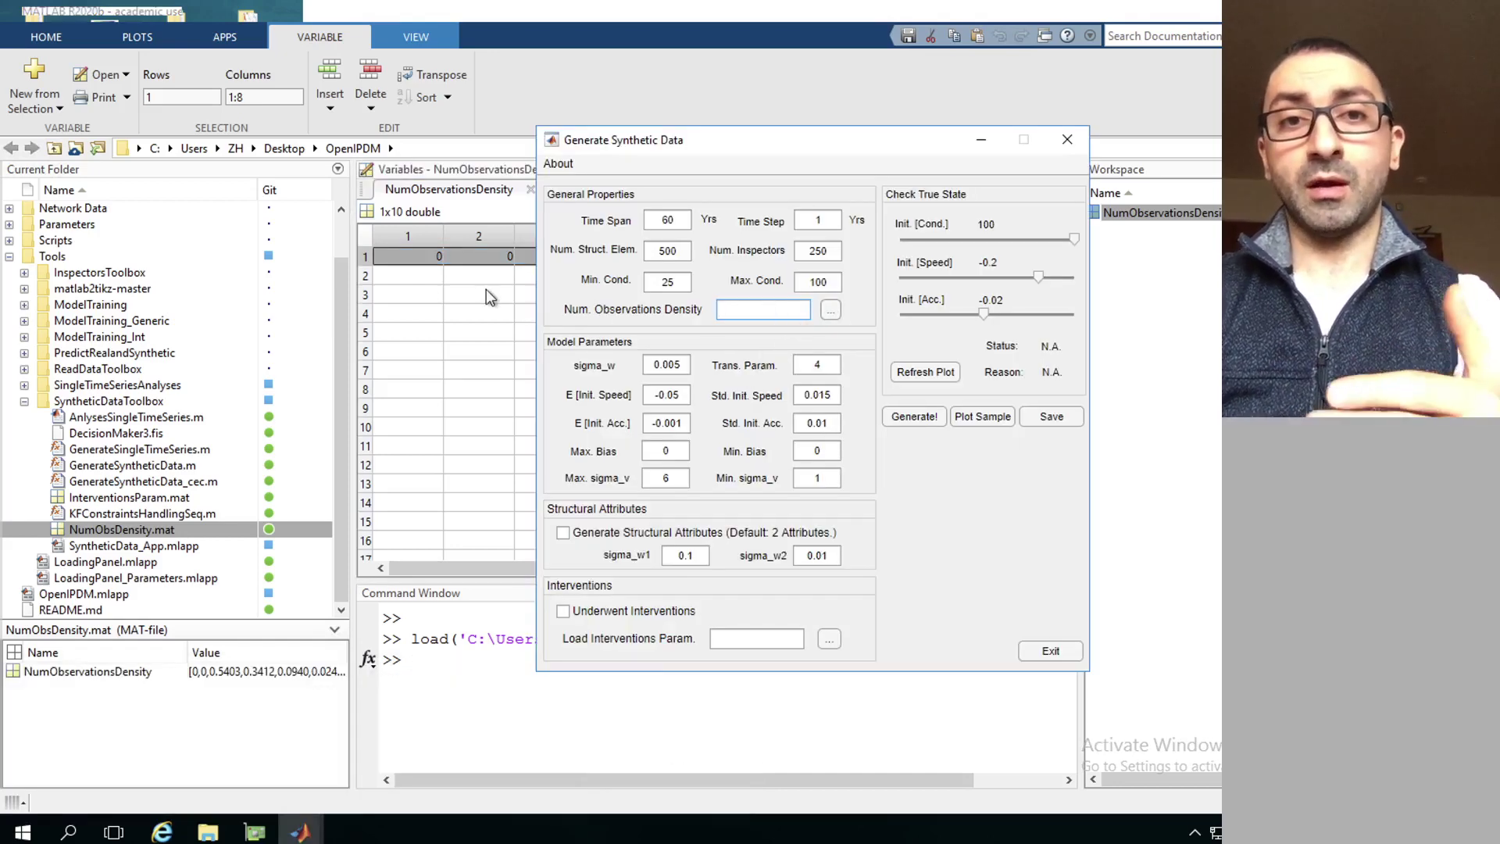
{"action": "left_click", "coordinate": [505, 275]}
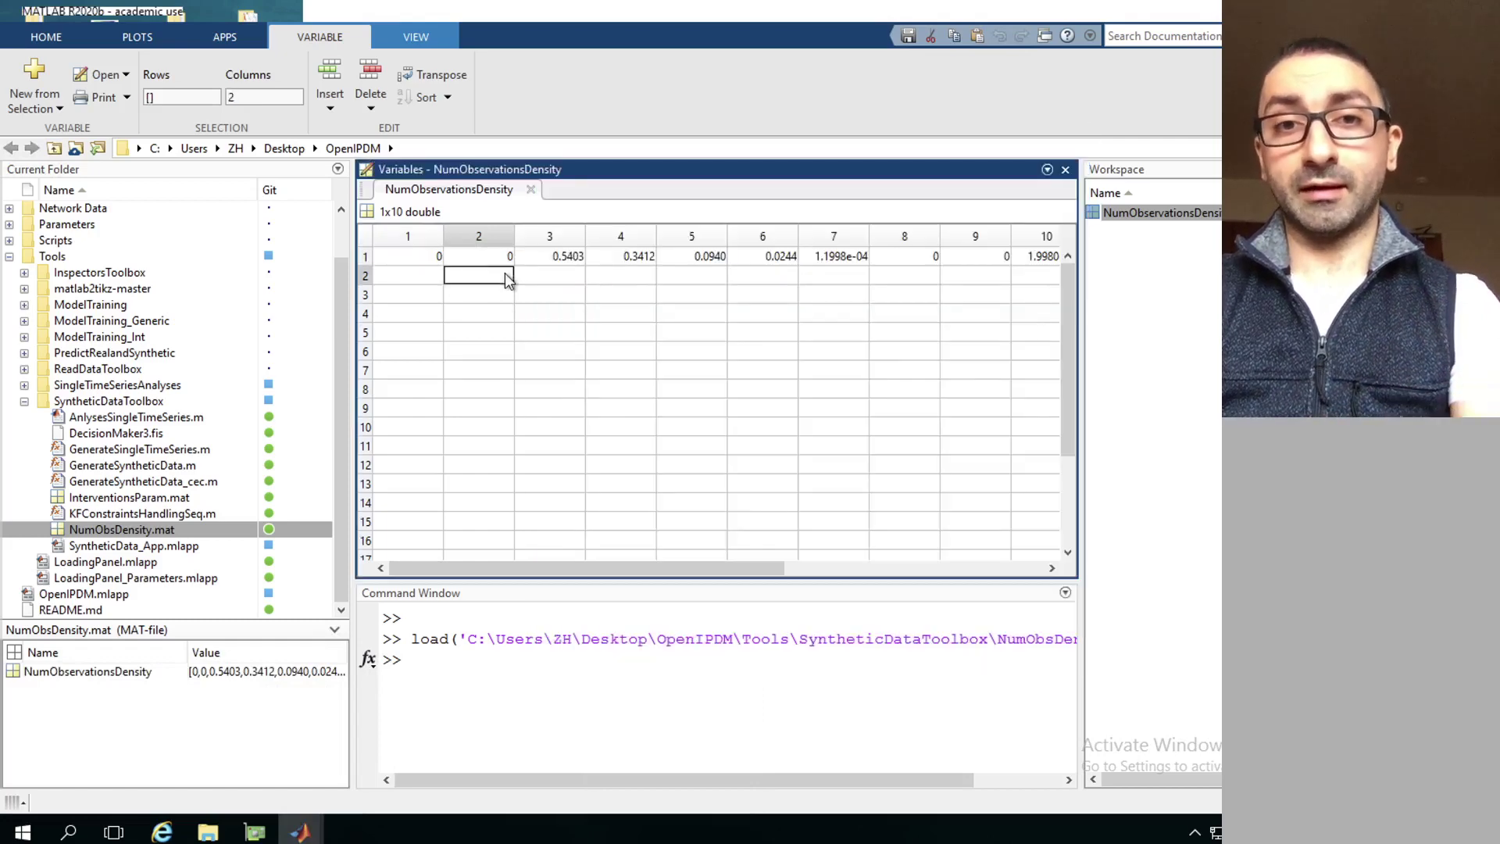
{"action": "left_click", "coordinate": [300, 831]}
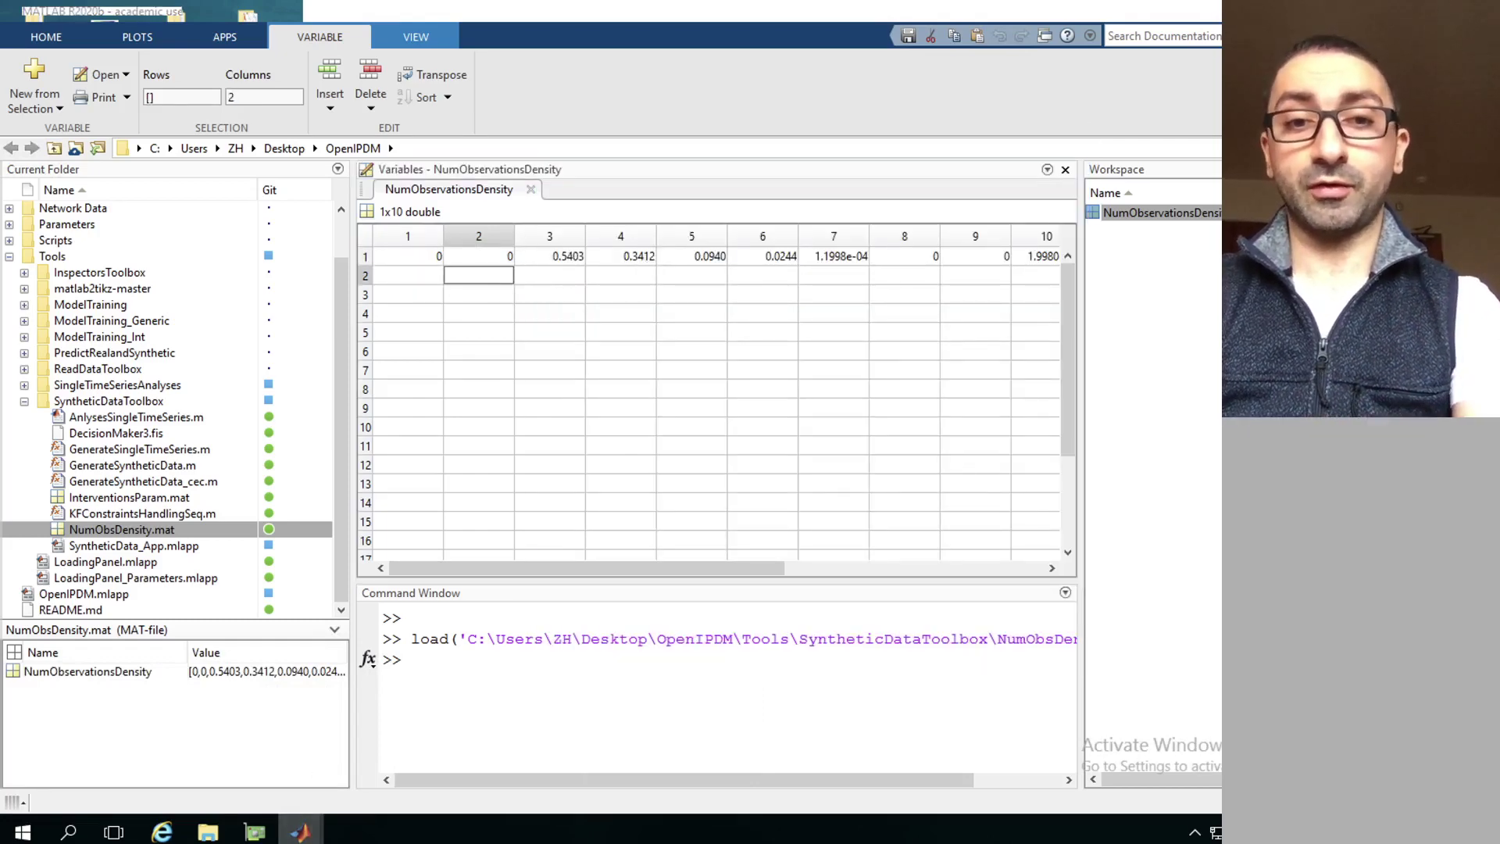
{"action": "left_click", "coordinate": [667, 750]}
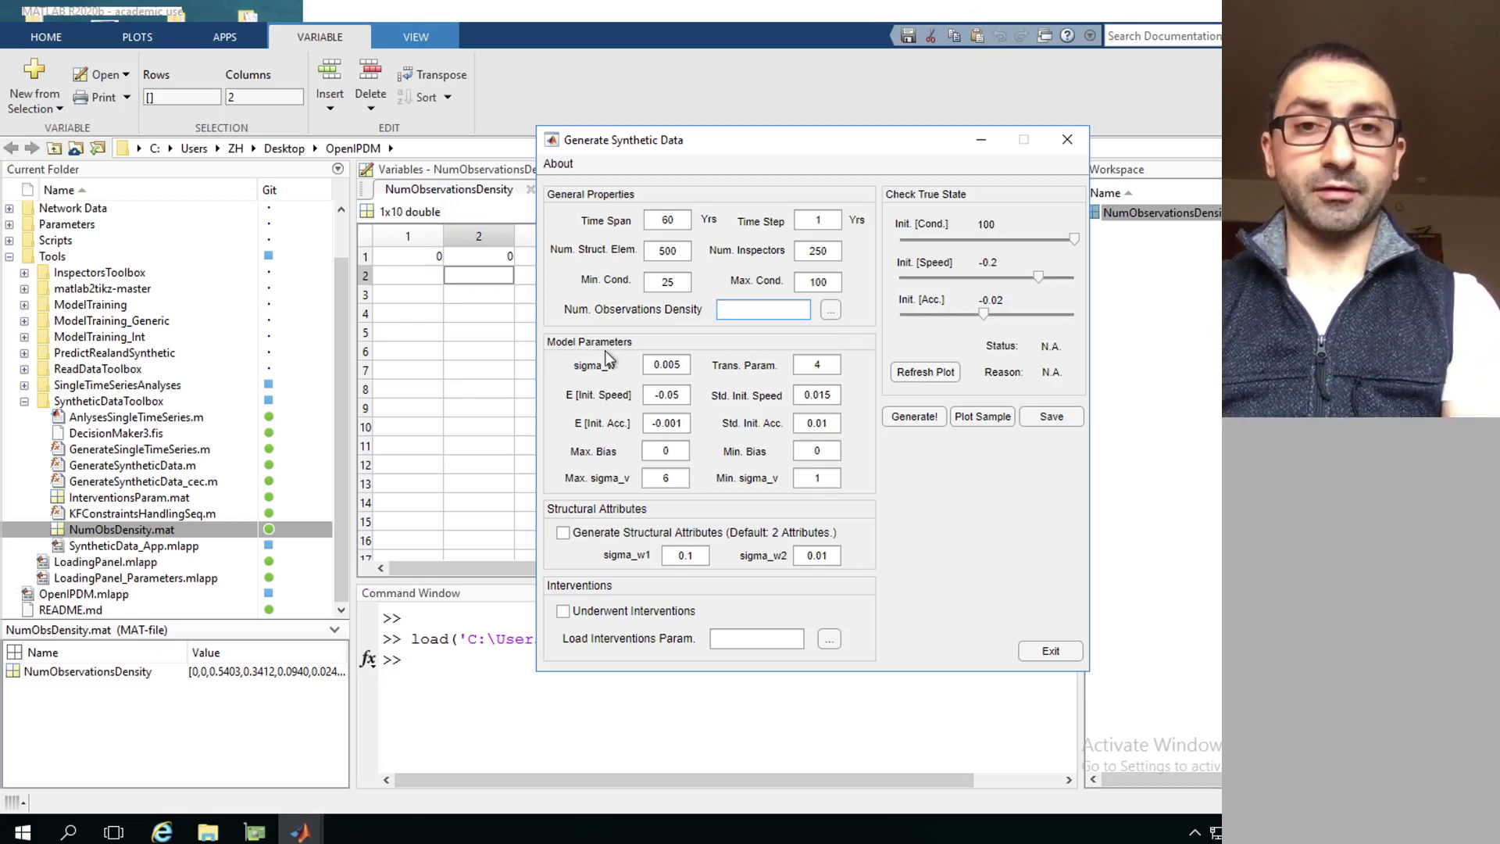
Review the model parameters sigma_w, Trans. Param., E [Init. Speed] and E [Init. Acc.].
{"action": "double_click", "coordinate": [666, 365]}
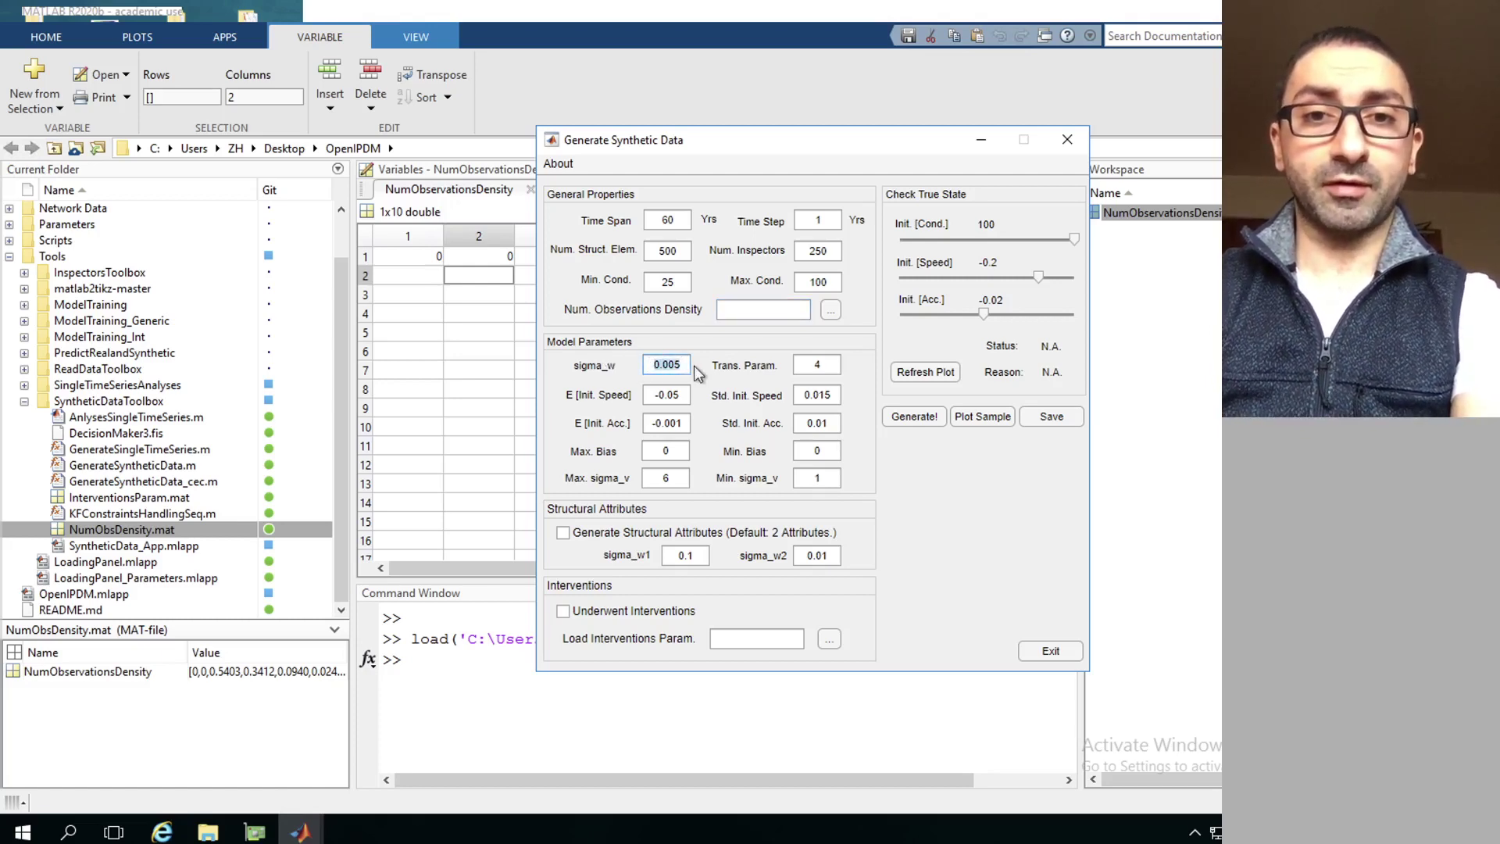
{"action": "left_click", "coordinate": [818, 363]}
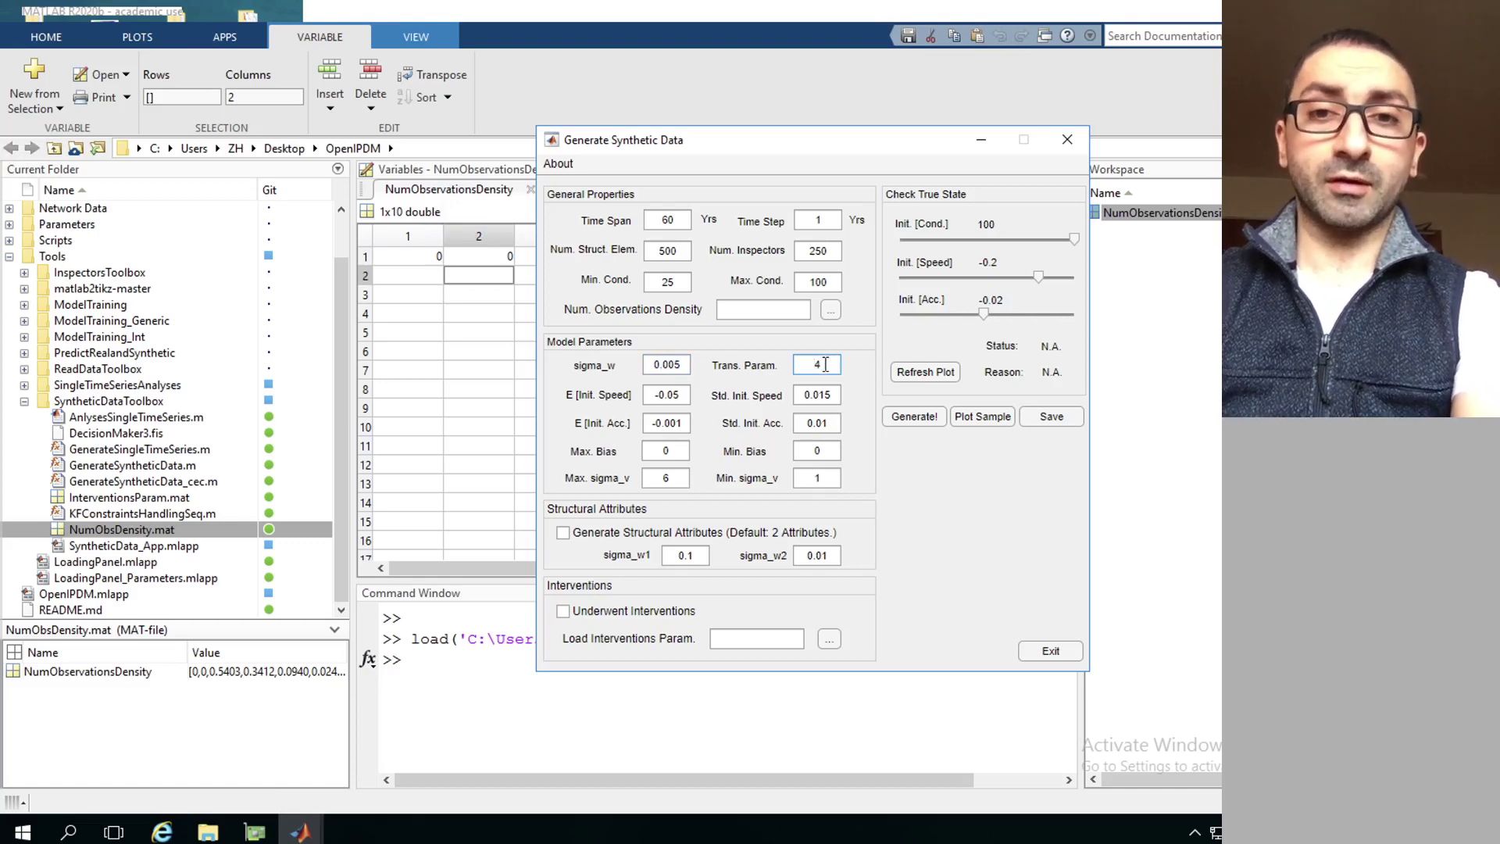
{"action": "double_click", "coordinate": [825, 366]}
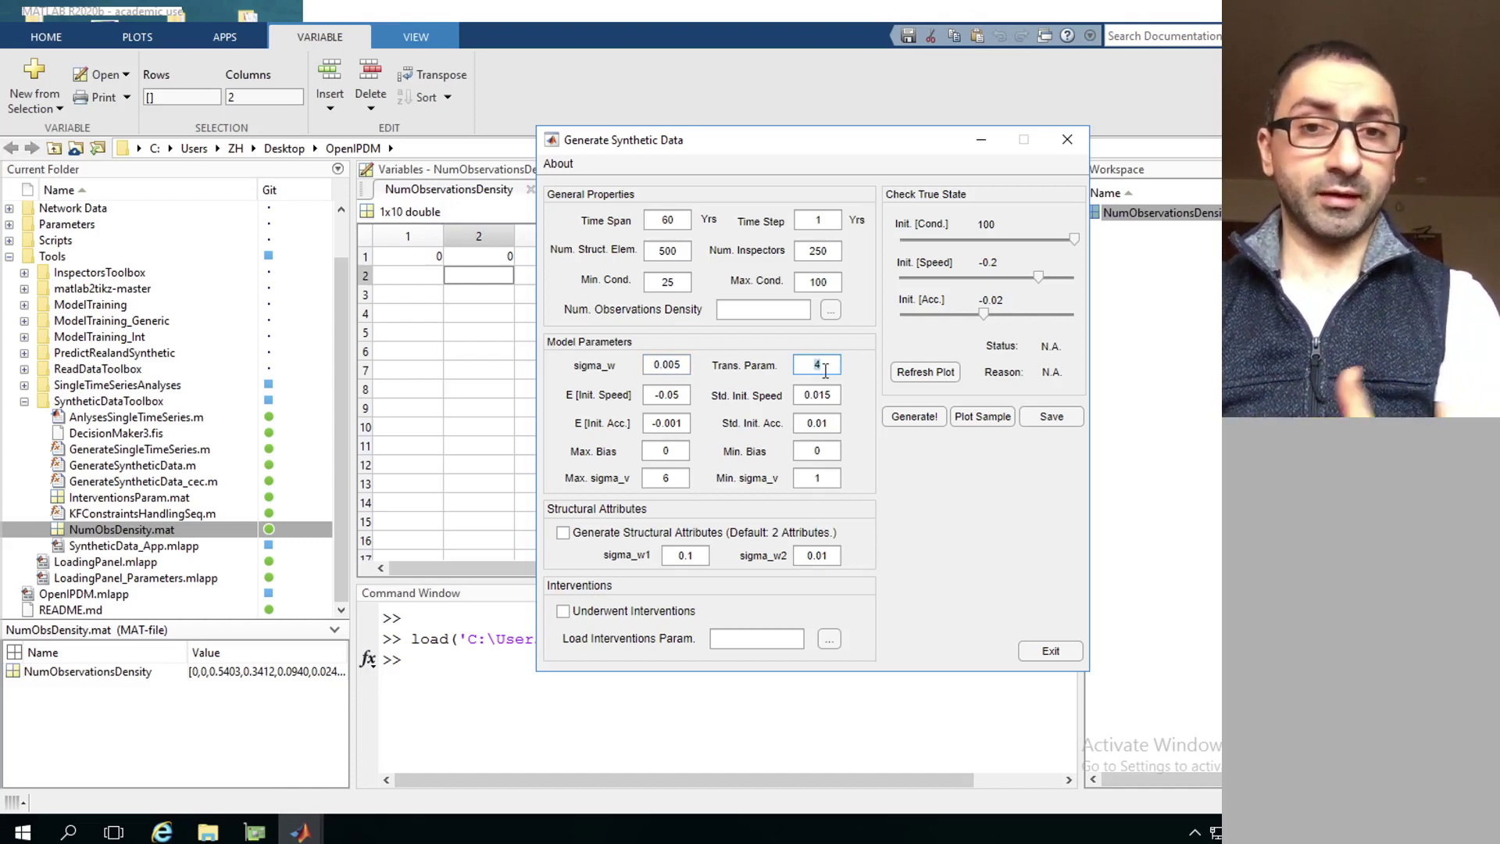
{"action": "left_click", "coordinate": [668, 394]}
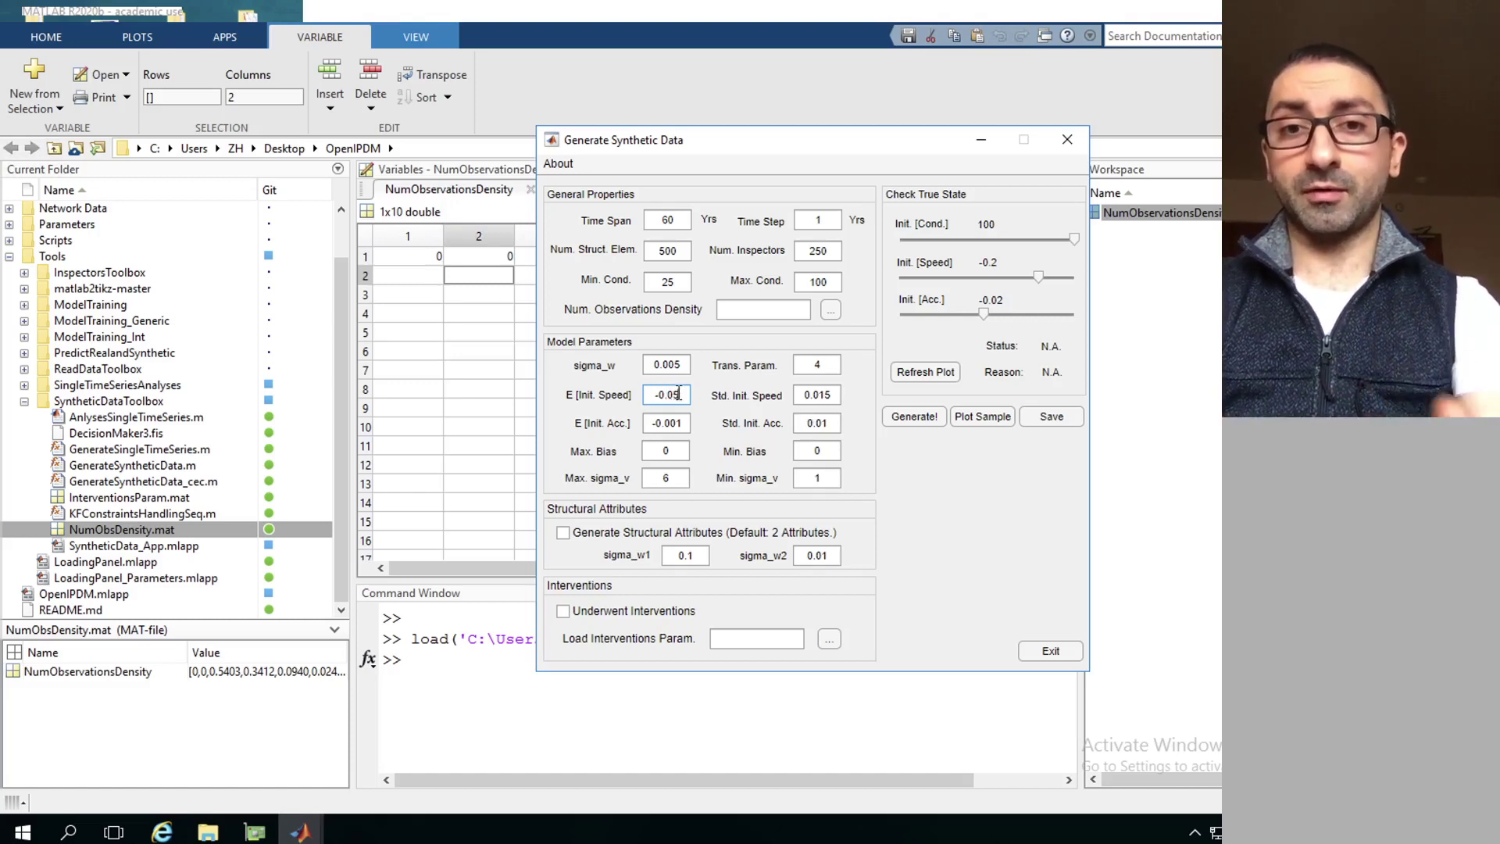
{"action": "left_click_drag", "start_coordinate": [678, 393], "coordinate": [665, 393]}
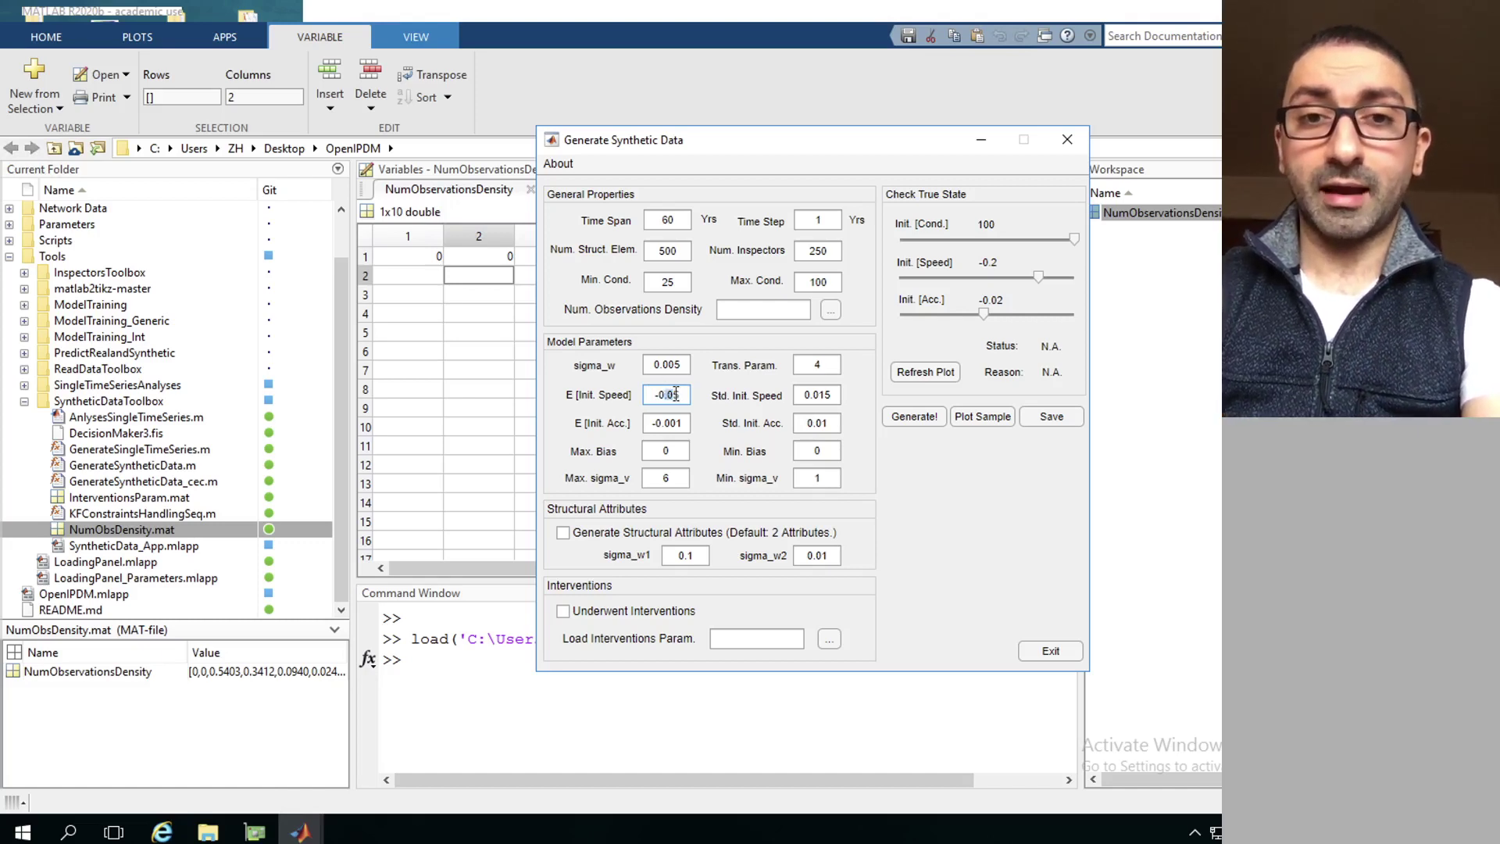
{"action": "left_click", "coordinate": [677, 423]}
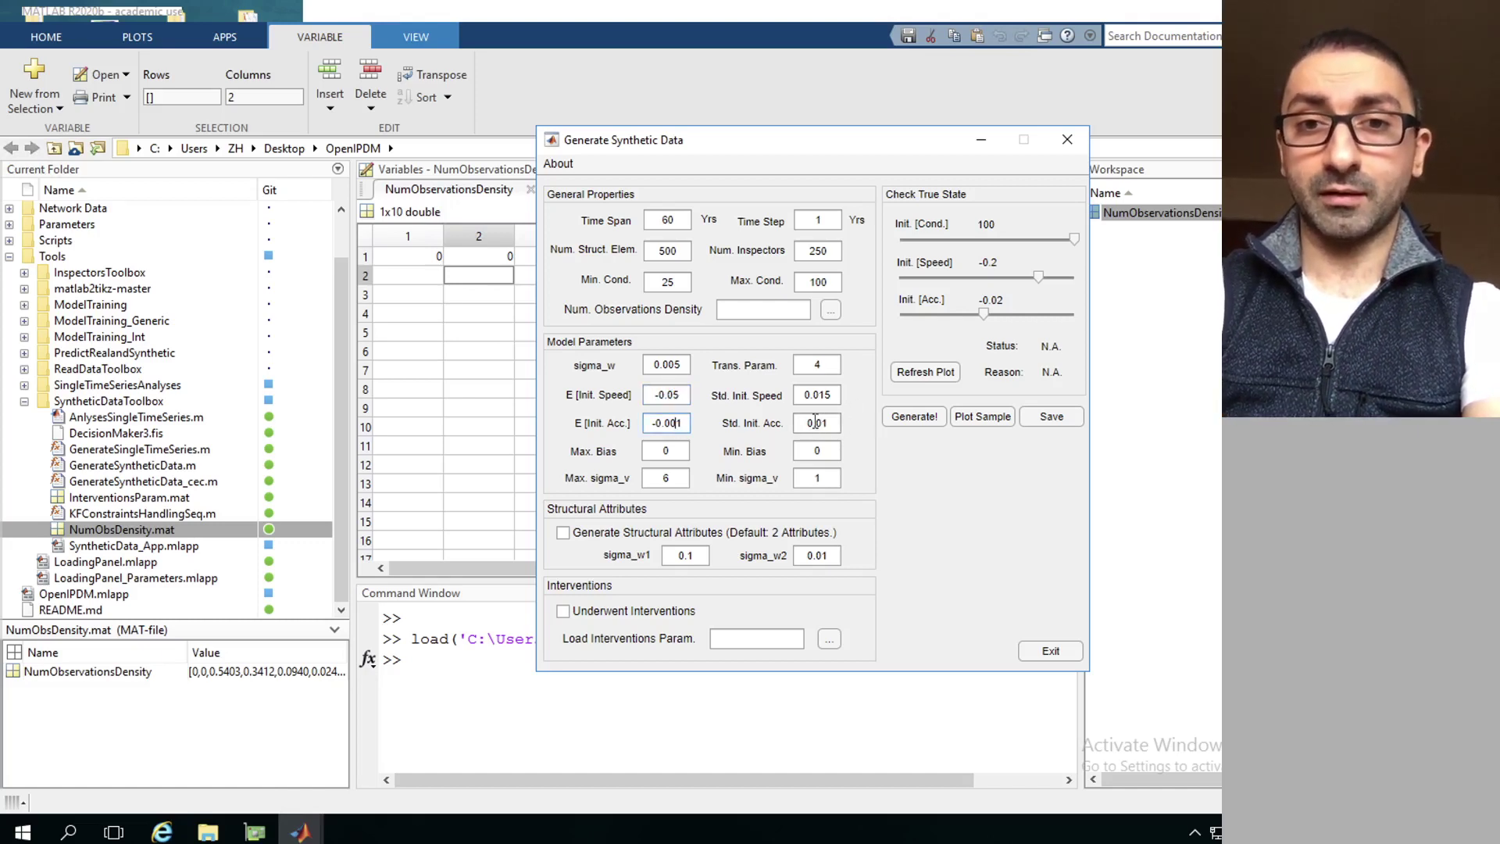
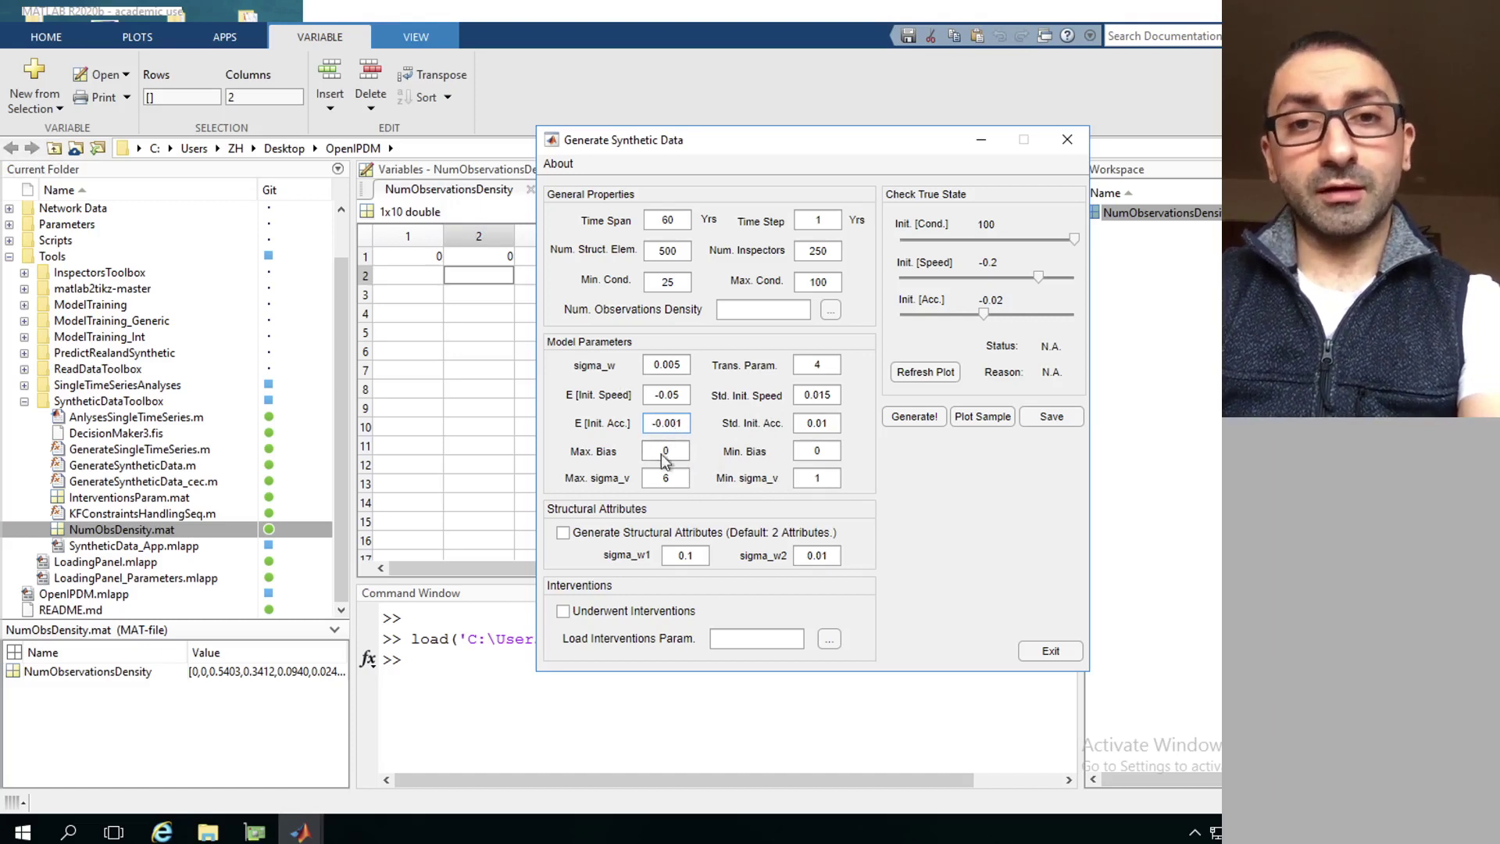
Review the maximum and minimum inspector bias and the Max. sigma_v parameter.
{"action": "left_click", "coordinate": [664, 451]}
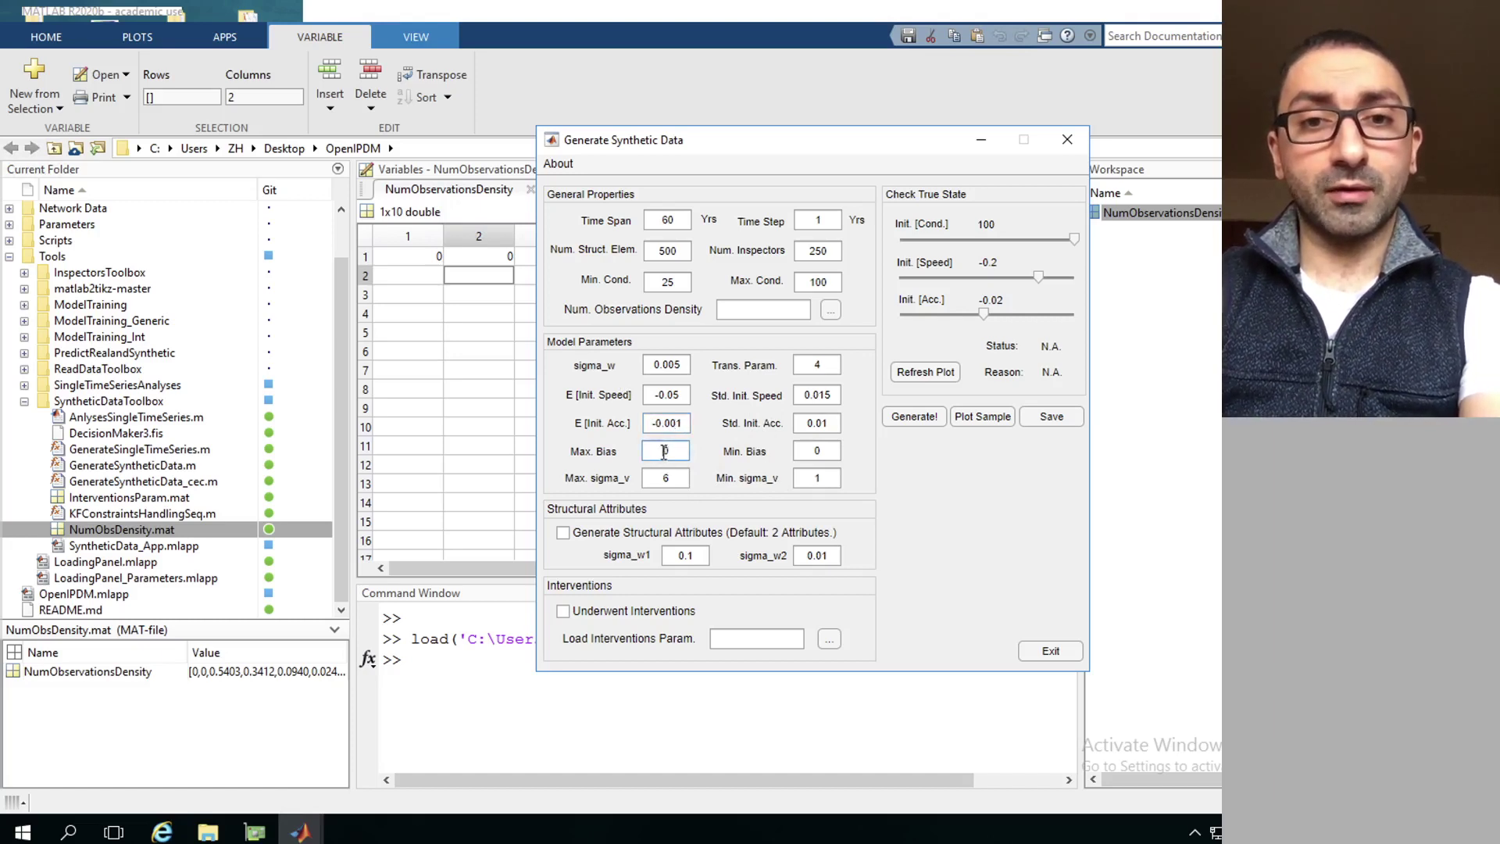
{"action": "double_click", "coordinate": [664, 451]}
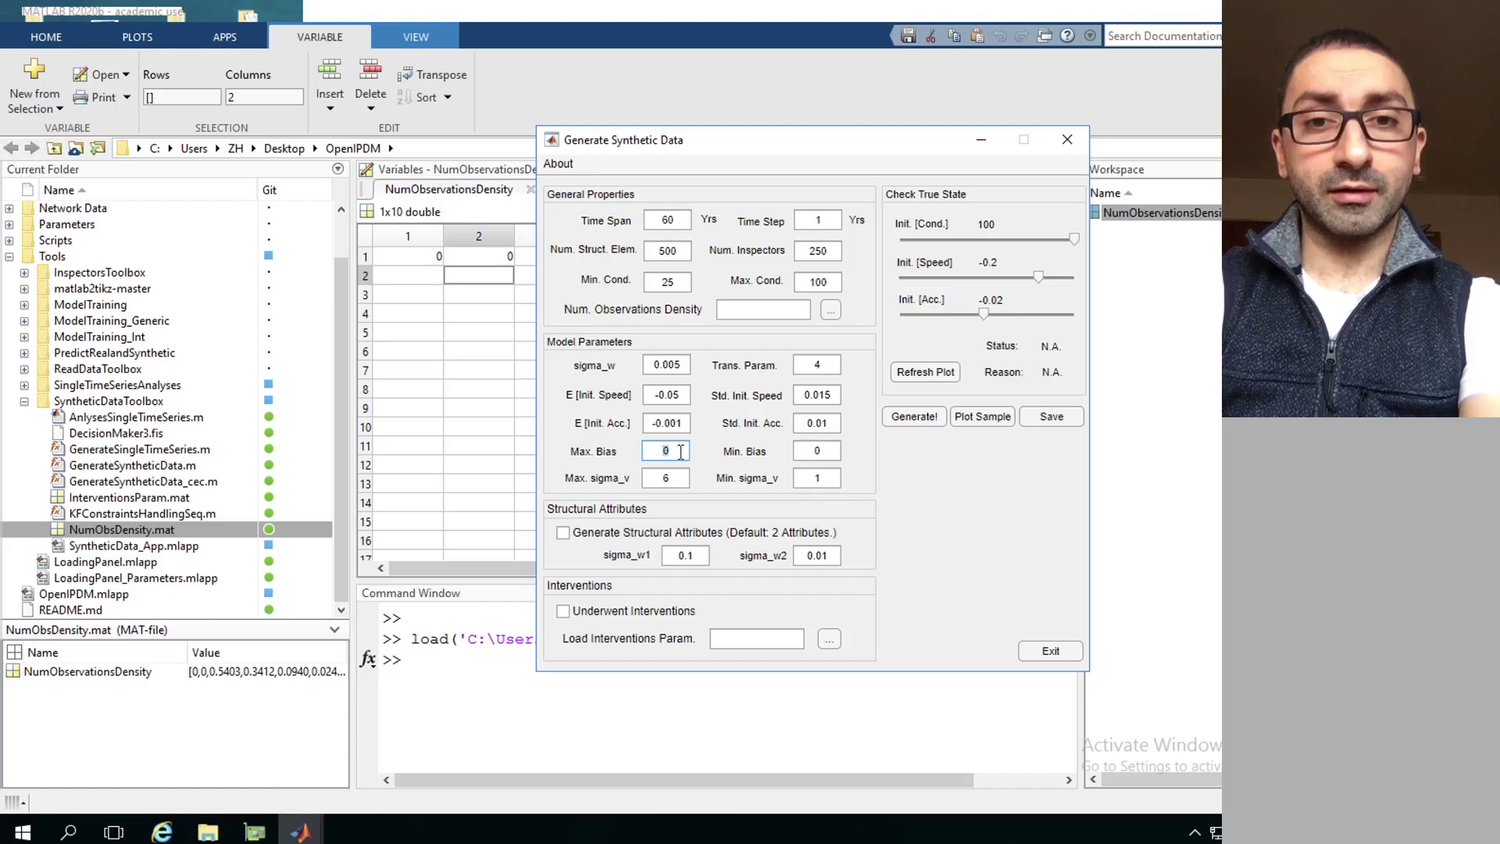
{"action": "key", "text": "Tab"}
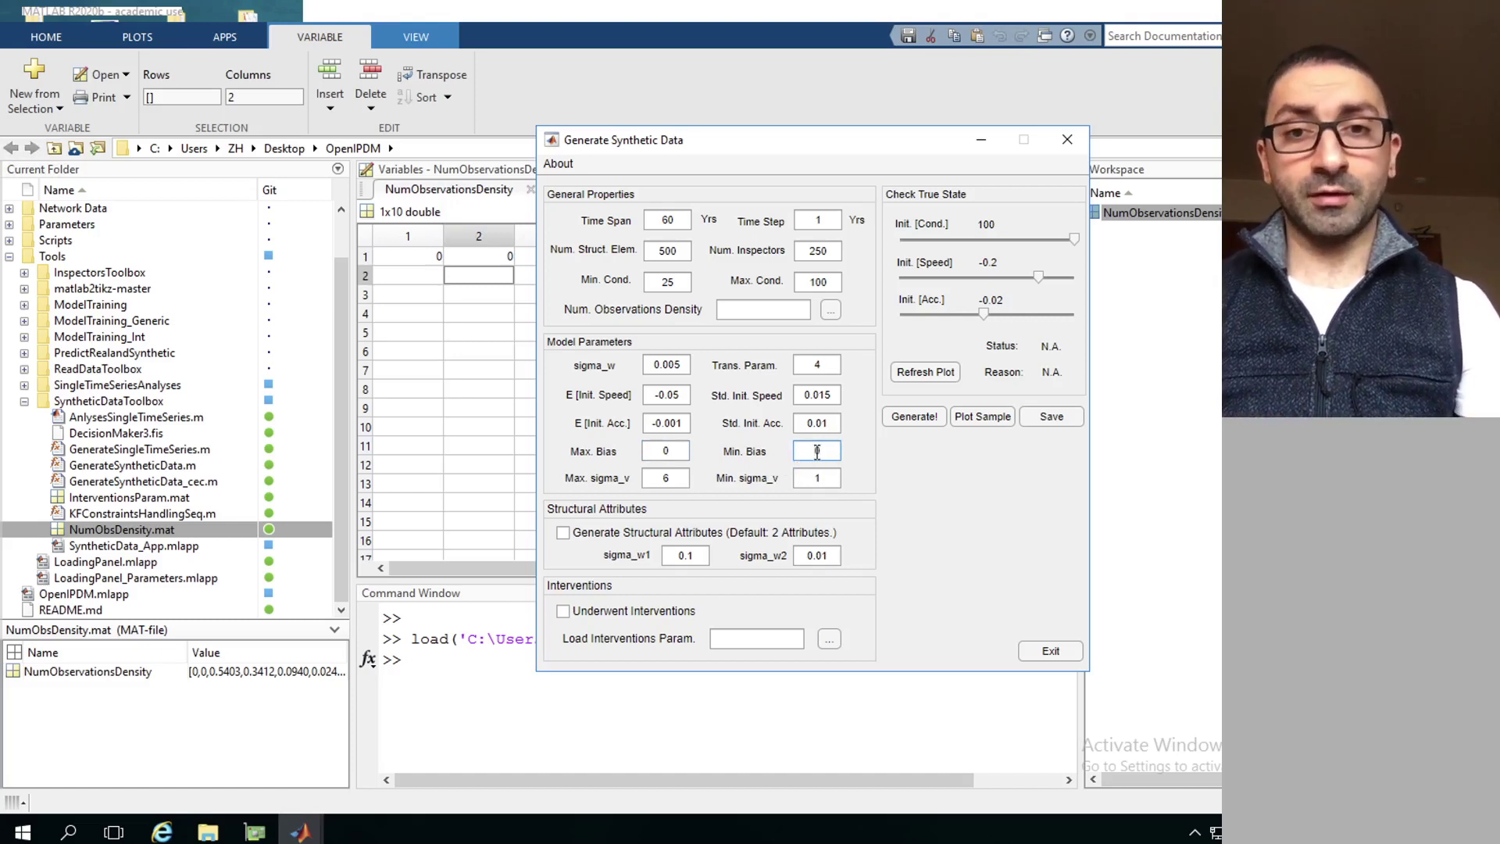
{"action": "left_click", "coordinate": [680, 478]}
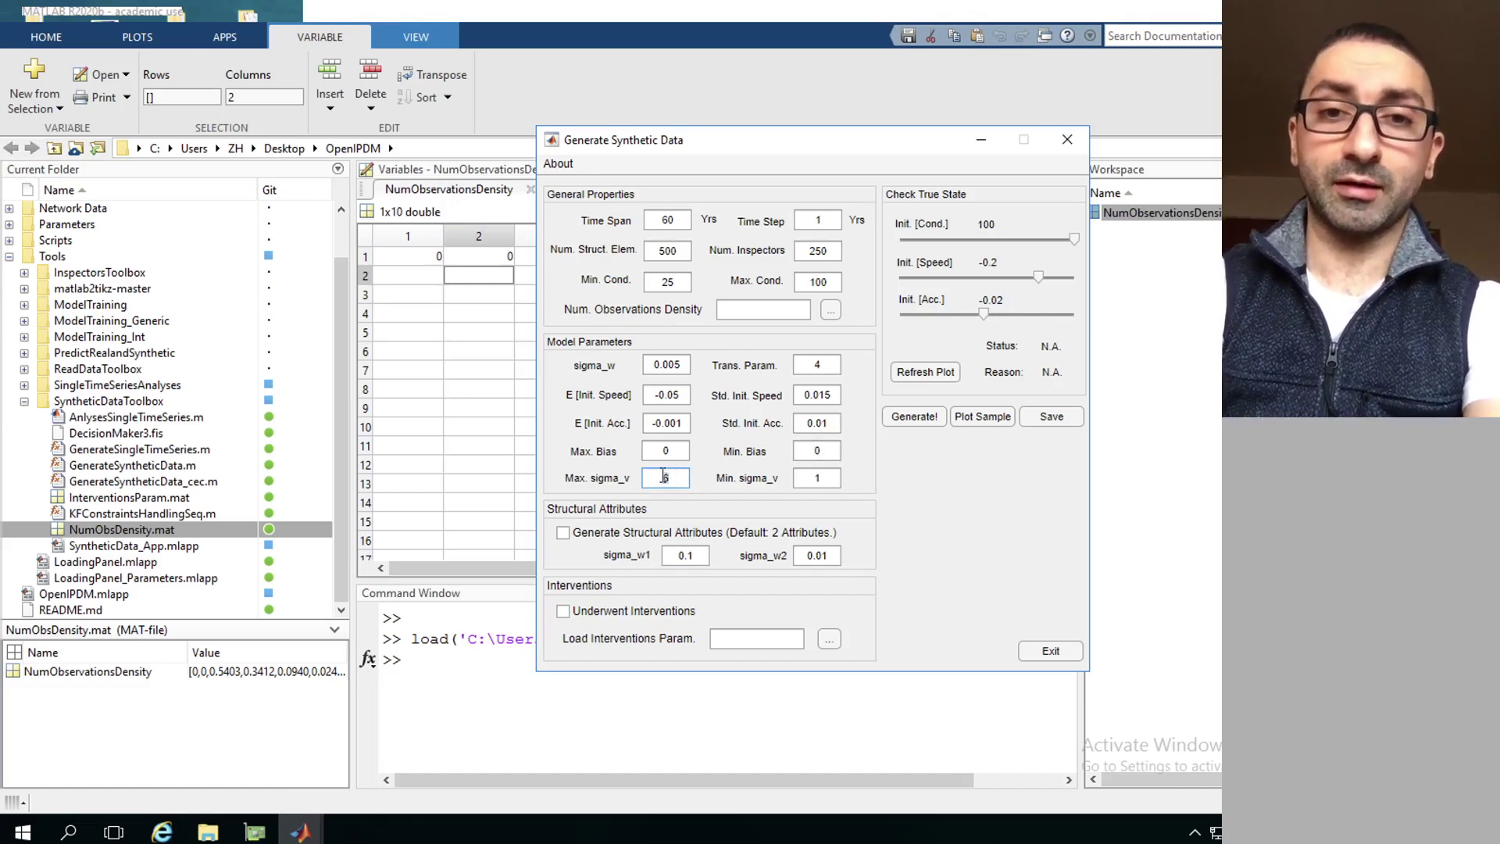
Review the Min. sigma_v parameter for the inspectors' error.
{"action": "left_click", "coordinate": [819, 478]}
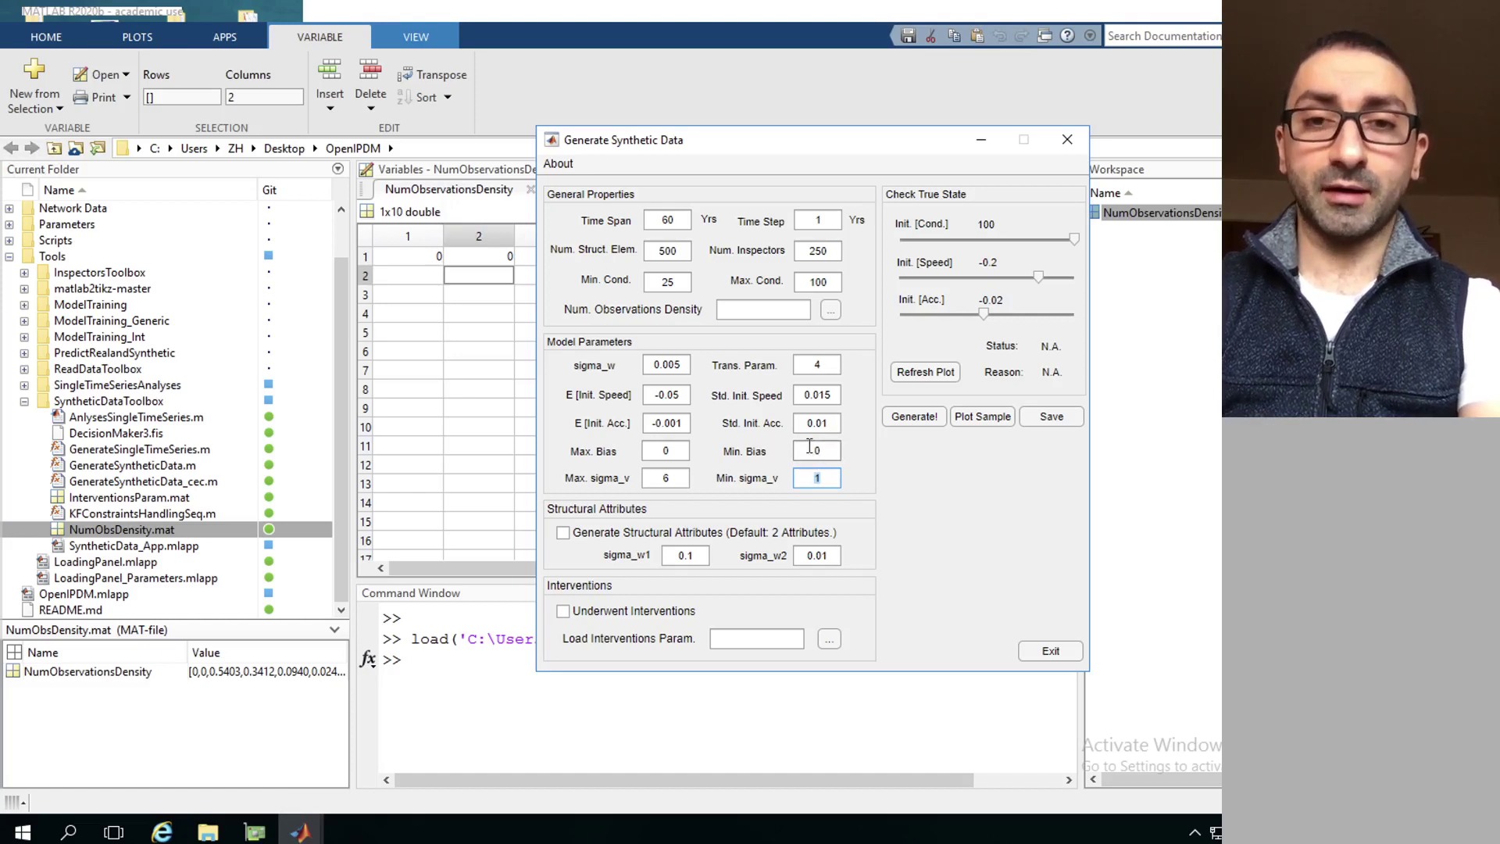
{"action": "left_click", "coordinate": [818, 478]}
{"action": "double_click", "coordinate": [817, 478]}
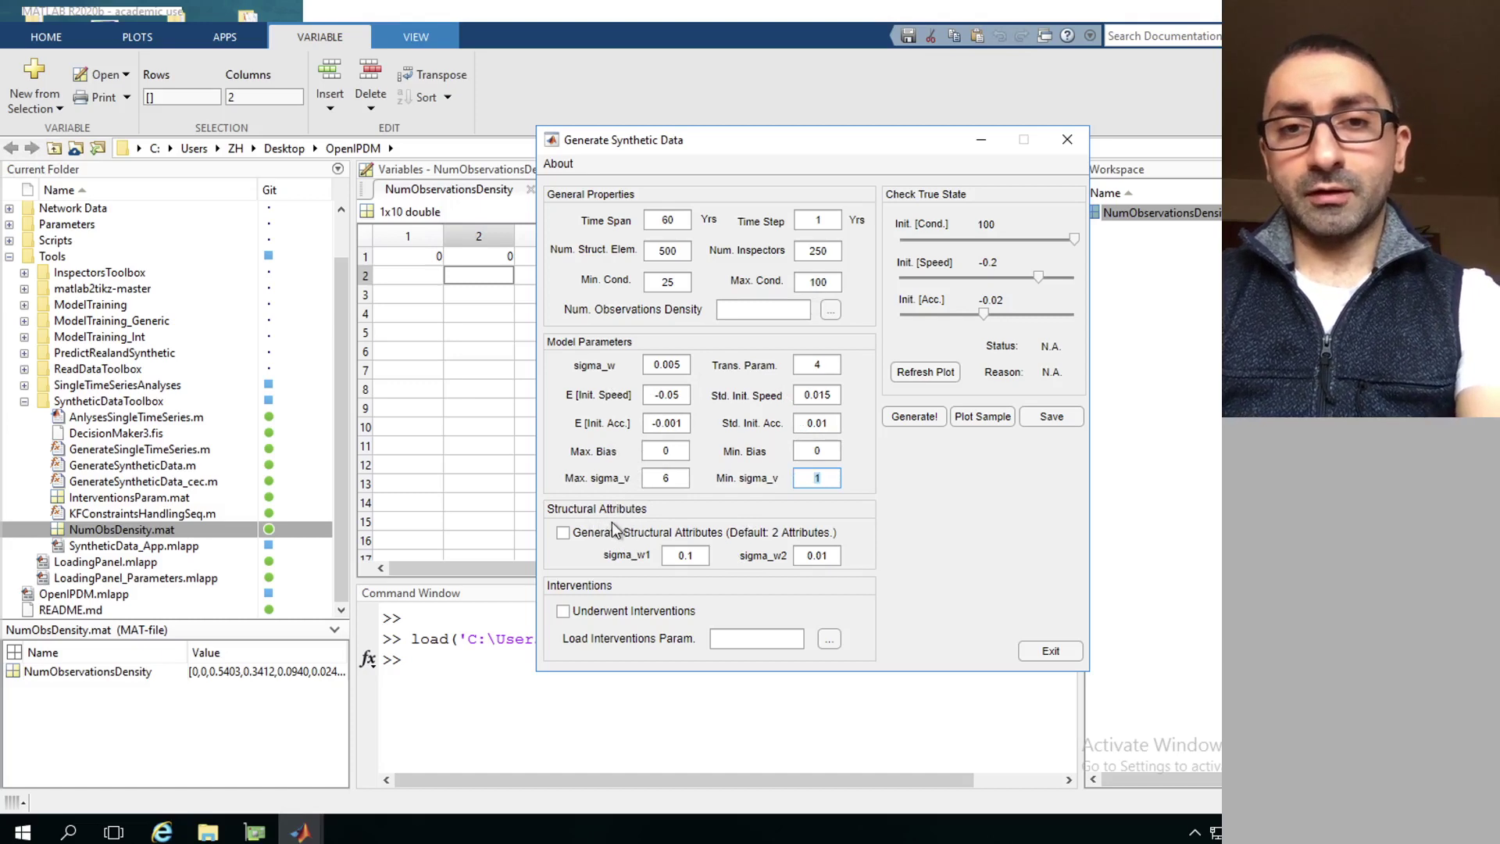
Review the Generate Structural Attributes and Underwent Interventions options, leaving both disabled, and check the Load Interventions Param. setting.
{"action": "left_click", "coordinate": [568, 534]}
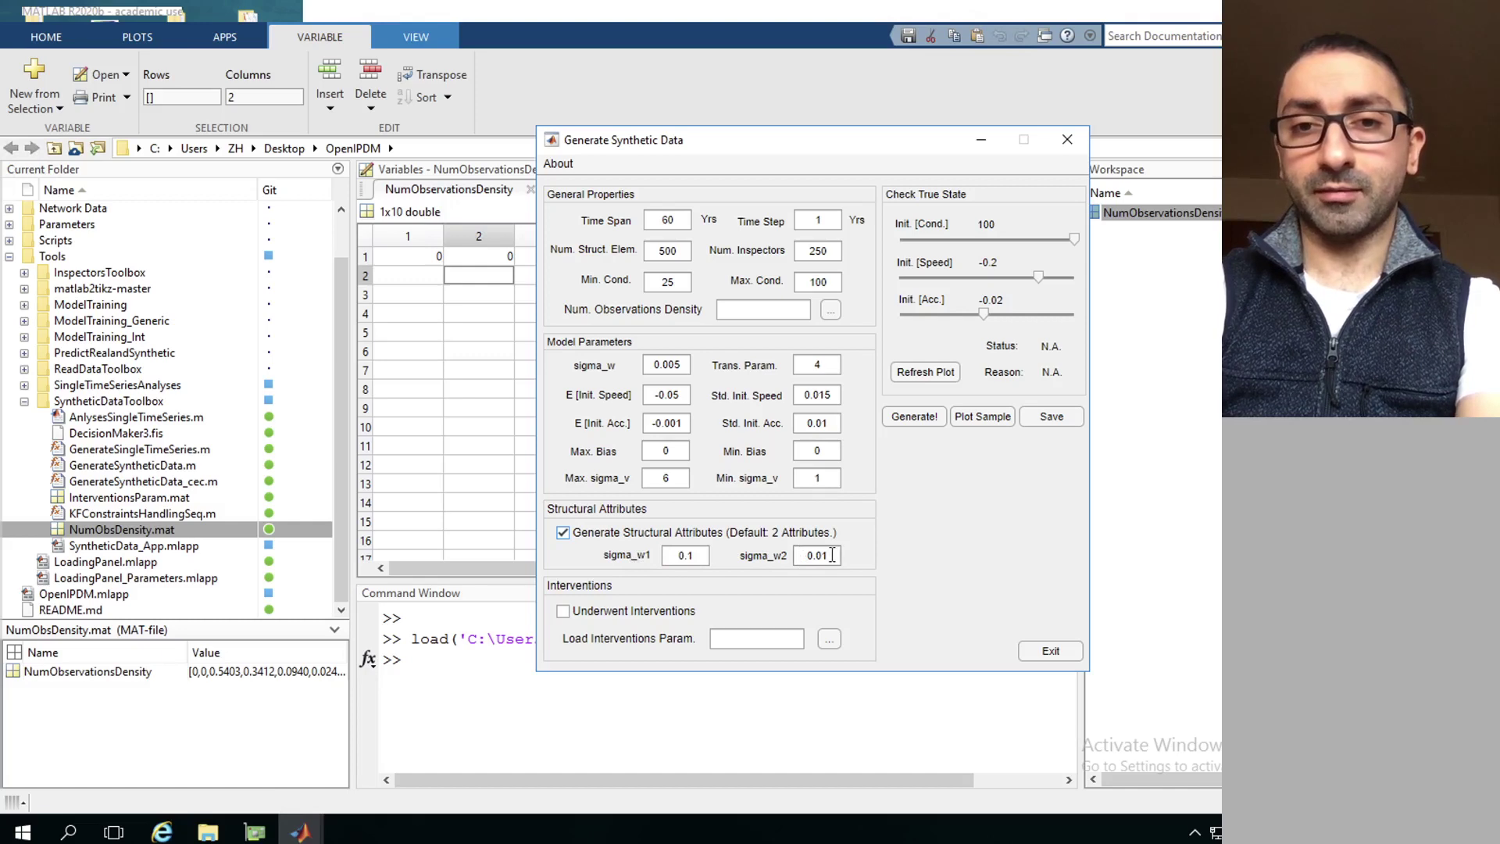
{"action": "left_click", "coordinate": [563, 533]}
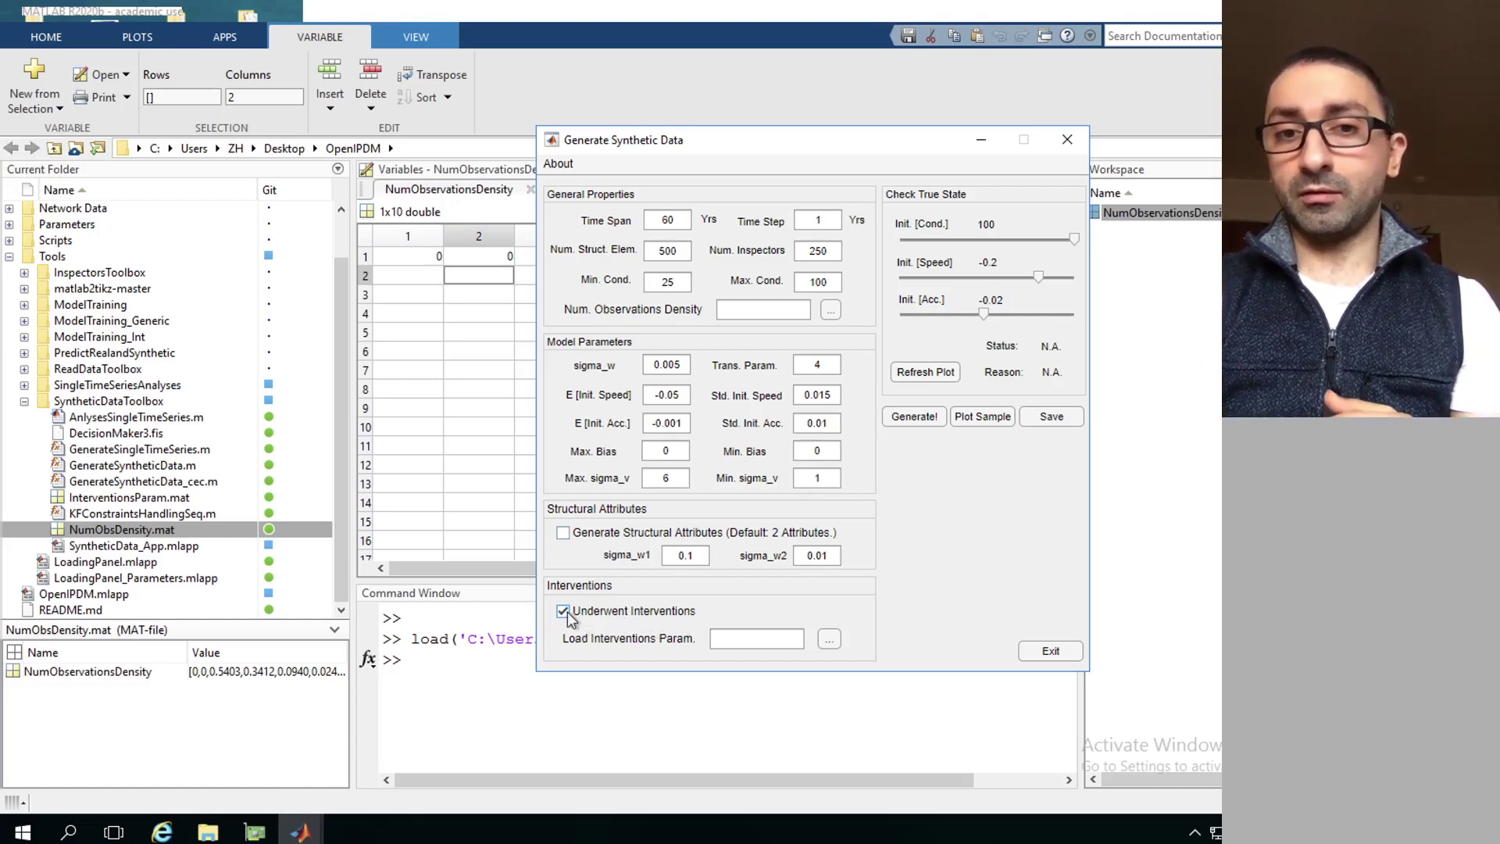
{"action": "left_click", "coordinate": [768, 638]}
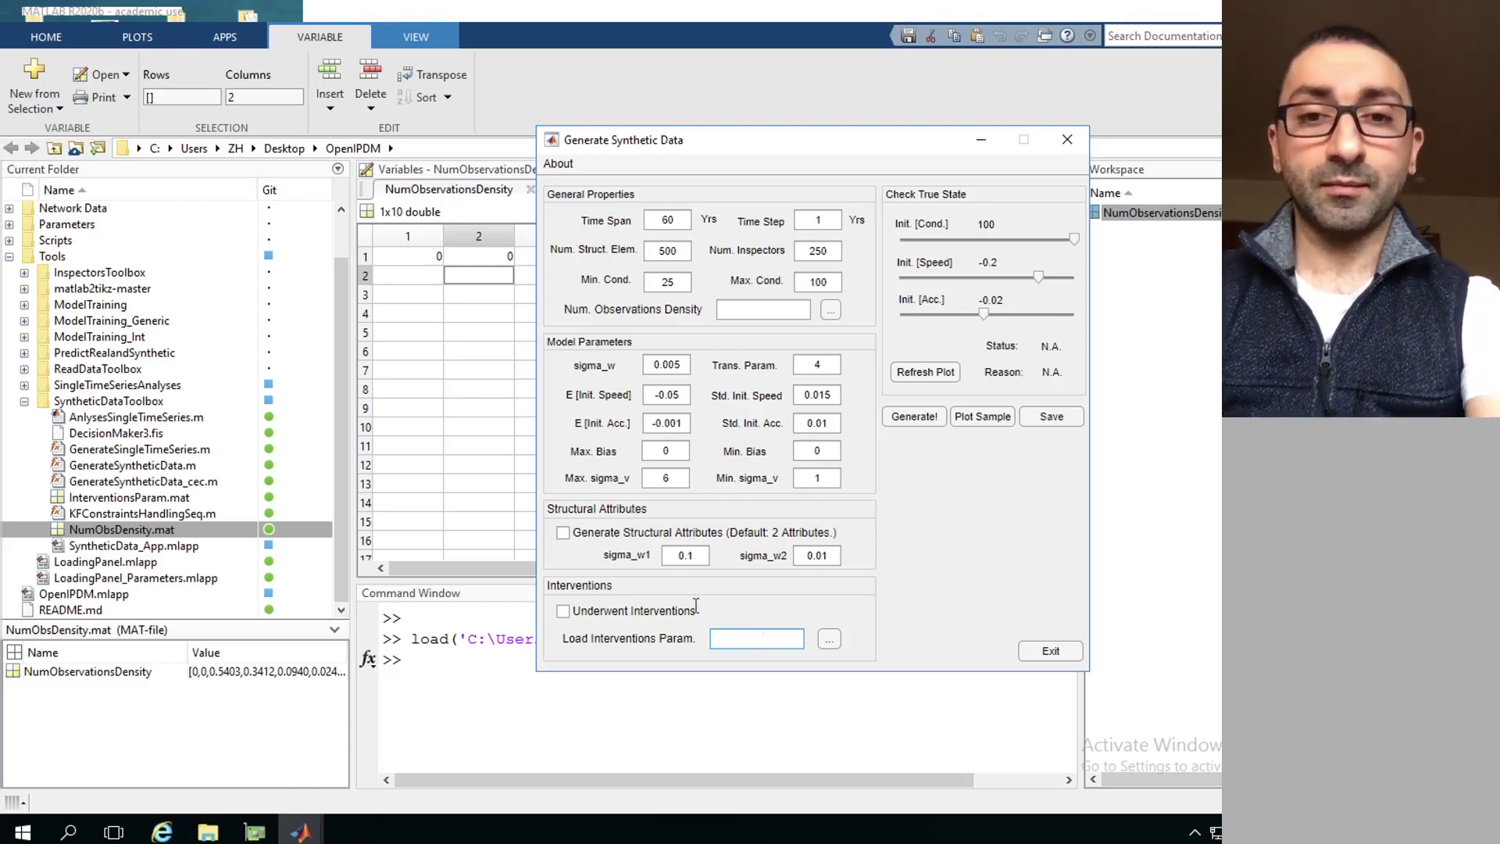
Load InterventionsParam.mat from the SyntheticDataToolbox folder and open its In struct.
{"action": "left_click", "coordinate": [118, 499]}
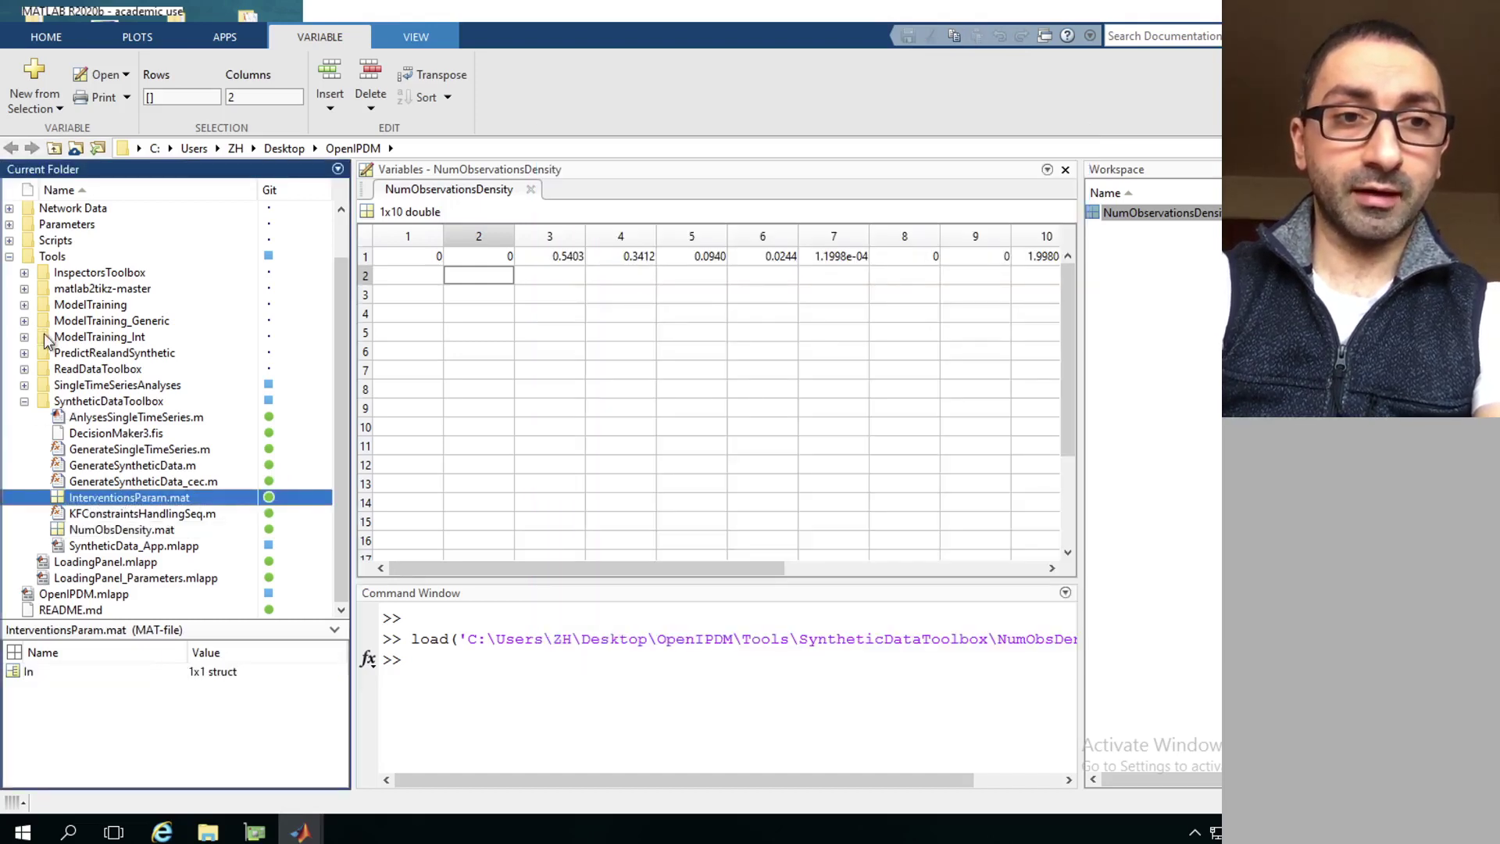
{"action": "double_click", "coordinate": [129, 500]}
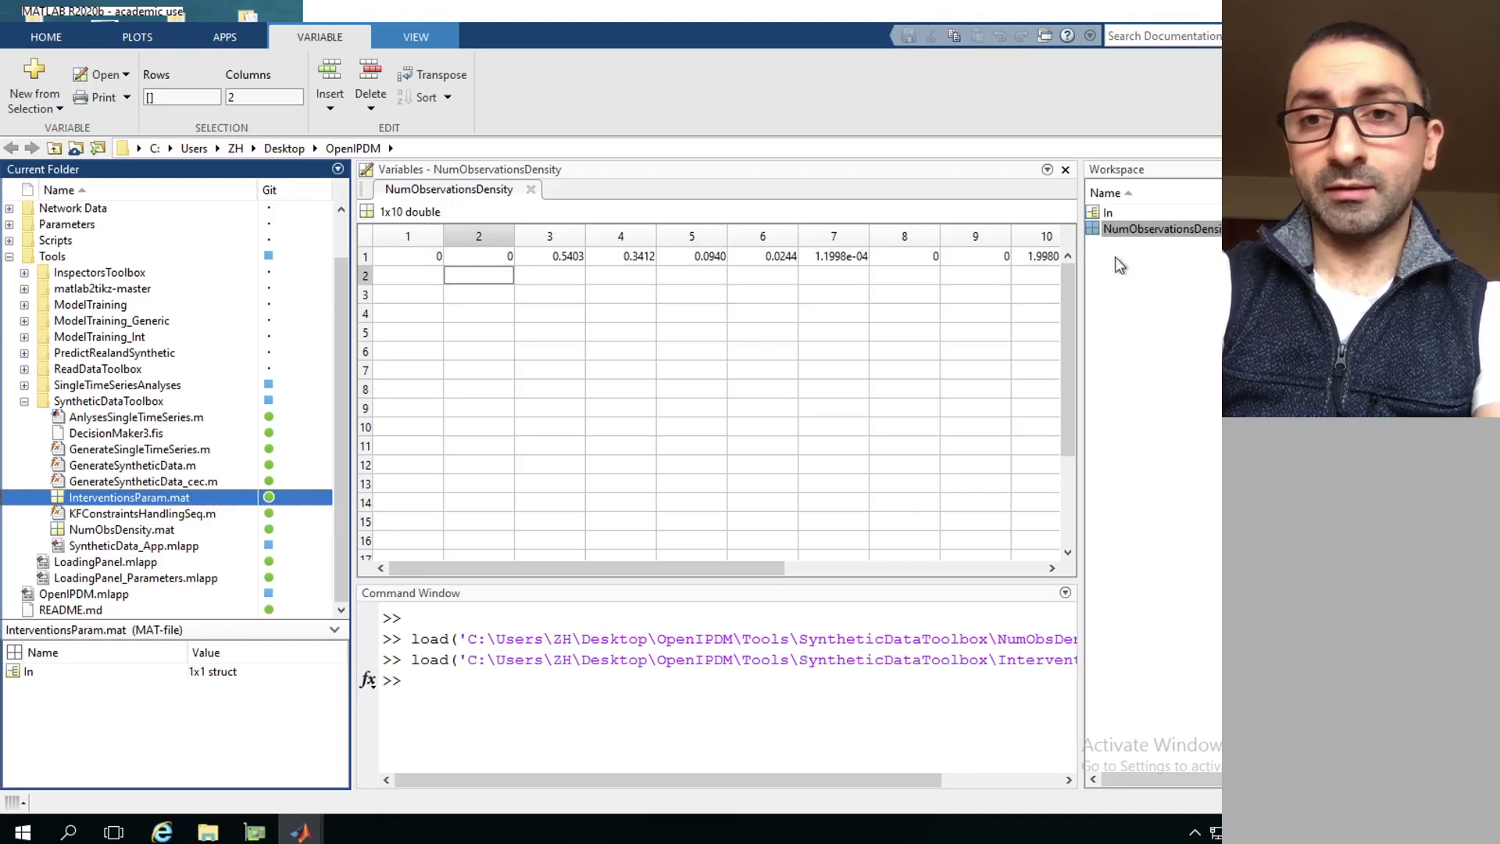
{"action": "left_click", "coordinate": [1106, 218]}
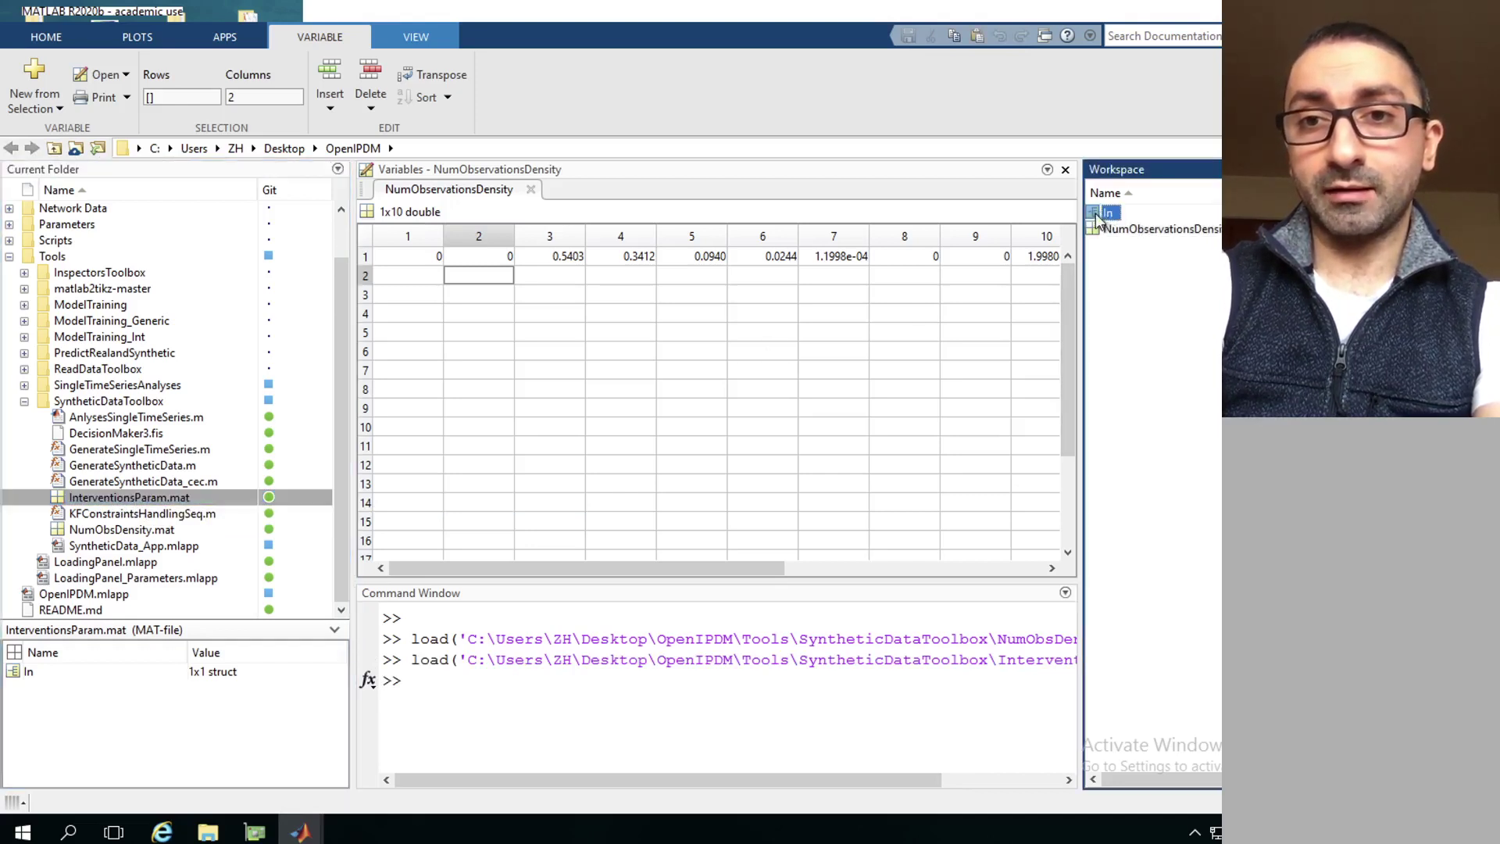
{"action": "double_click", "coordinate": [1101, 214]}
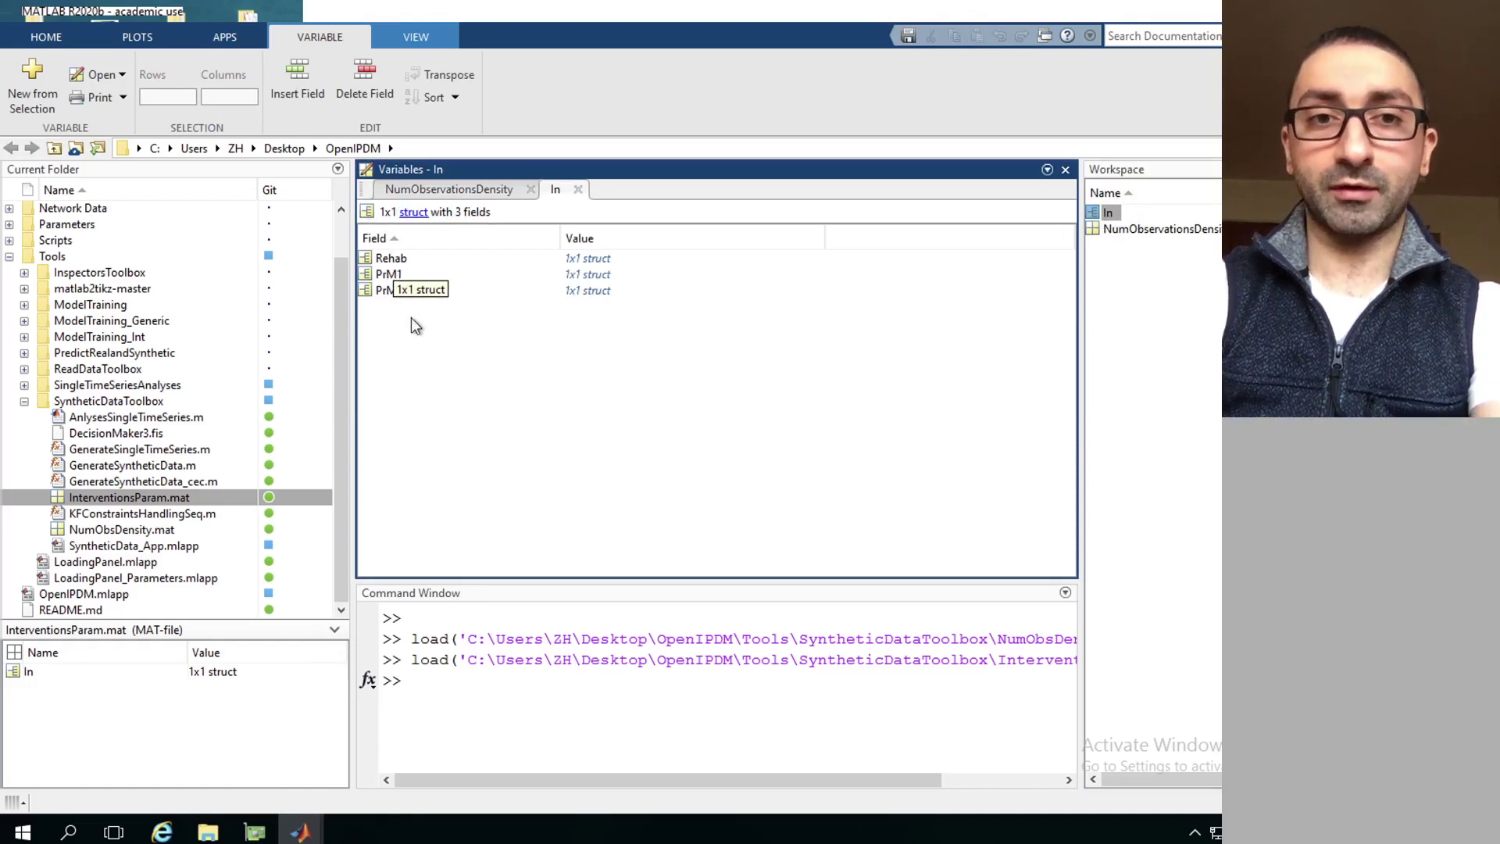
Open the Rehab field of the In struct and examine the mu and std values of its Cond field.
{"action": "left_click", "coordinate": [383, 290]}
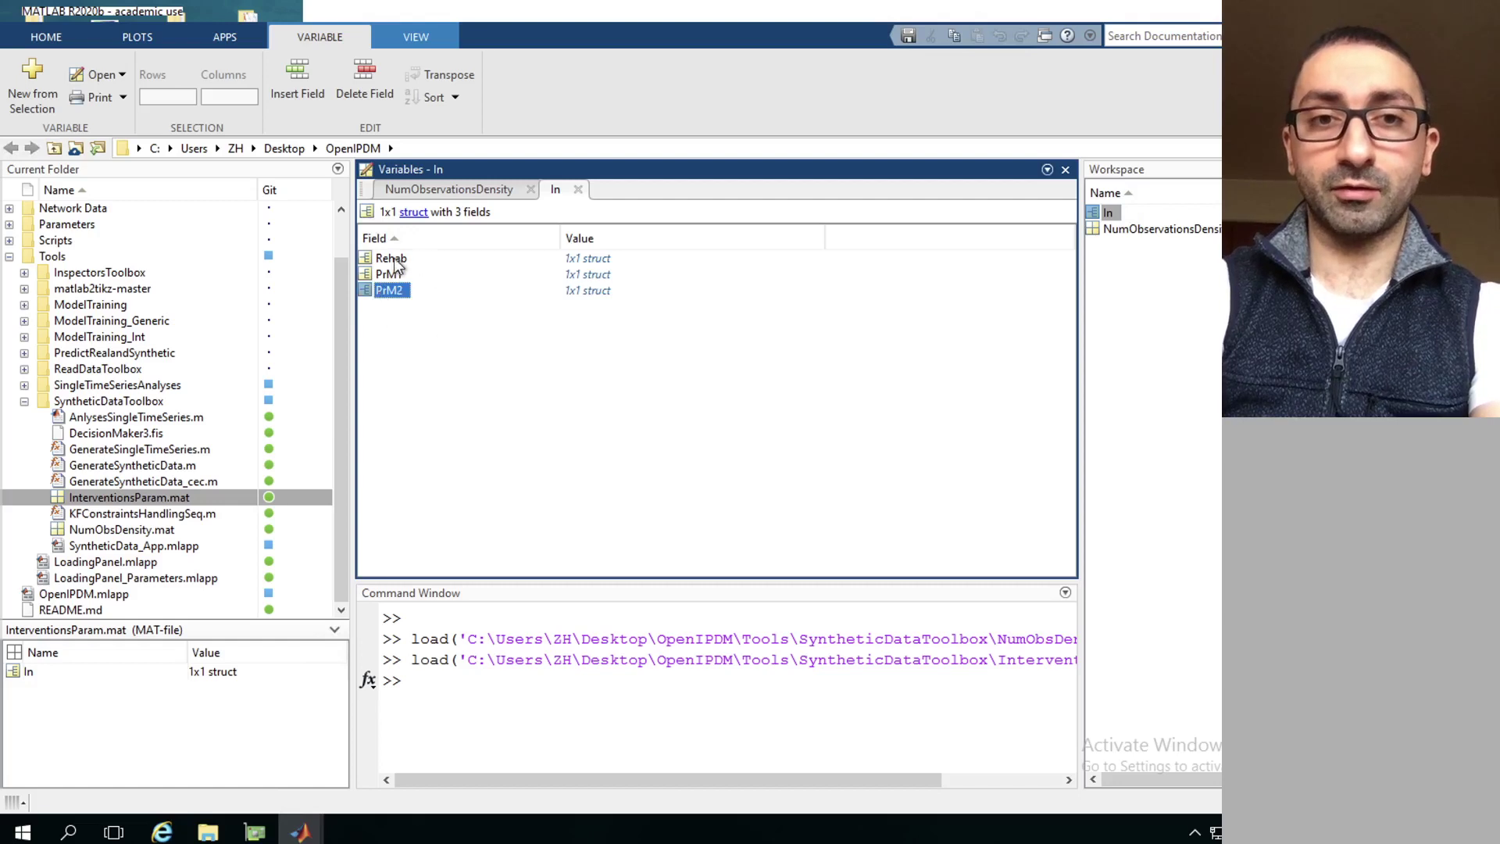
{"action": "left_click", "coordinate": [396, 259]}
{"action": "double_click", "coordinate": [396, 261]}
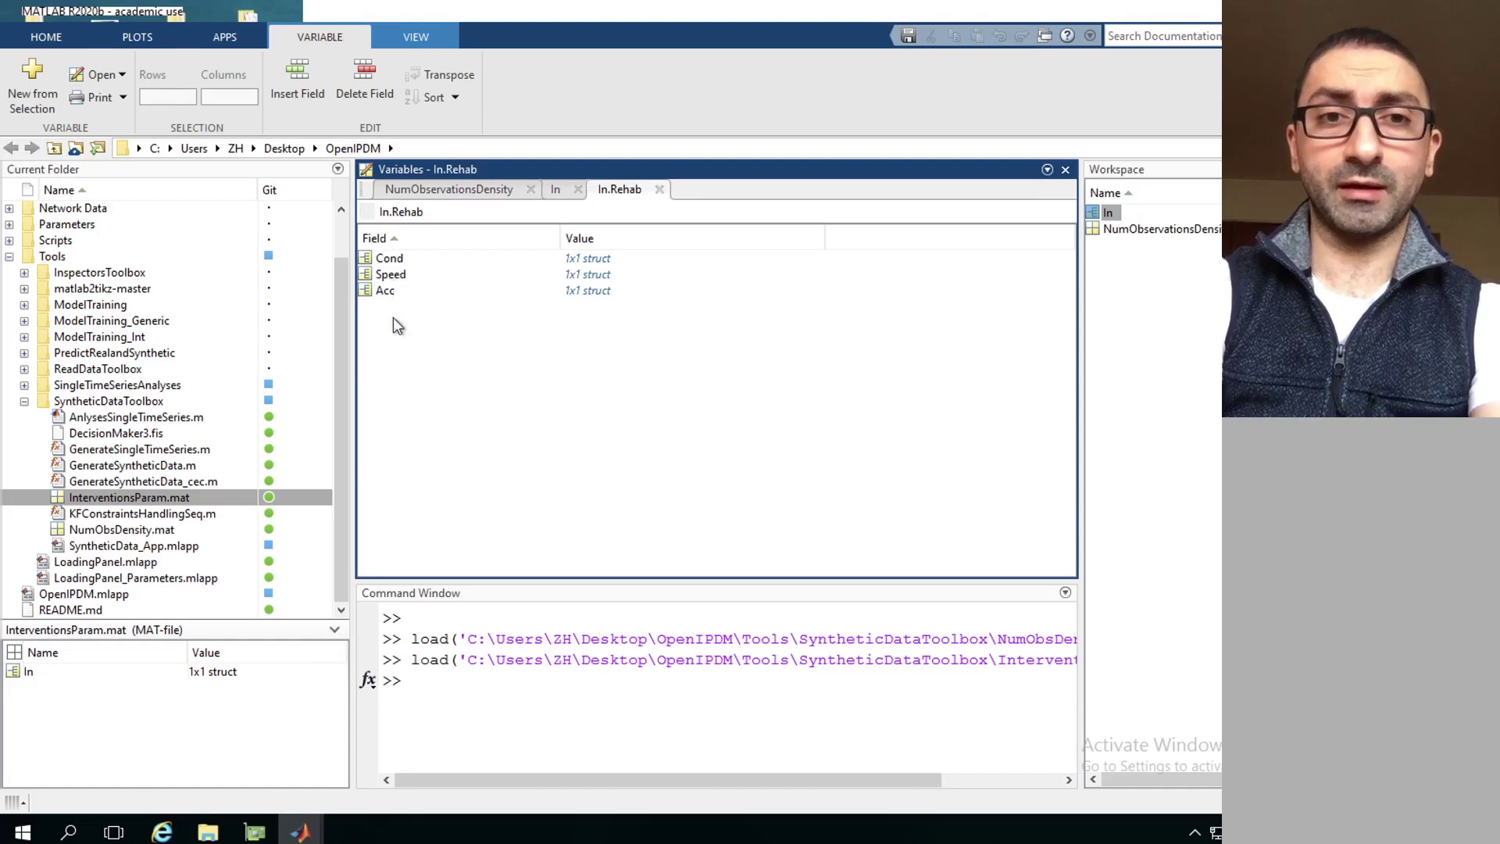
{"action": "left_click", "coordinate": [393, 261]}
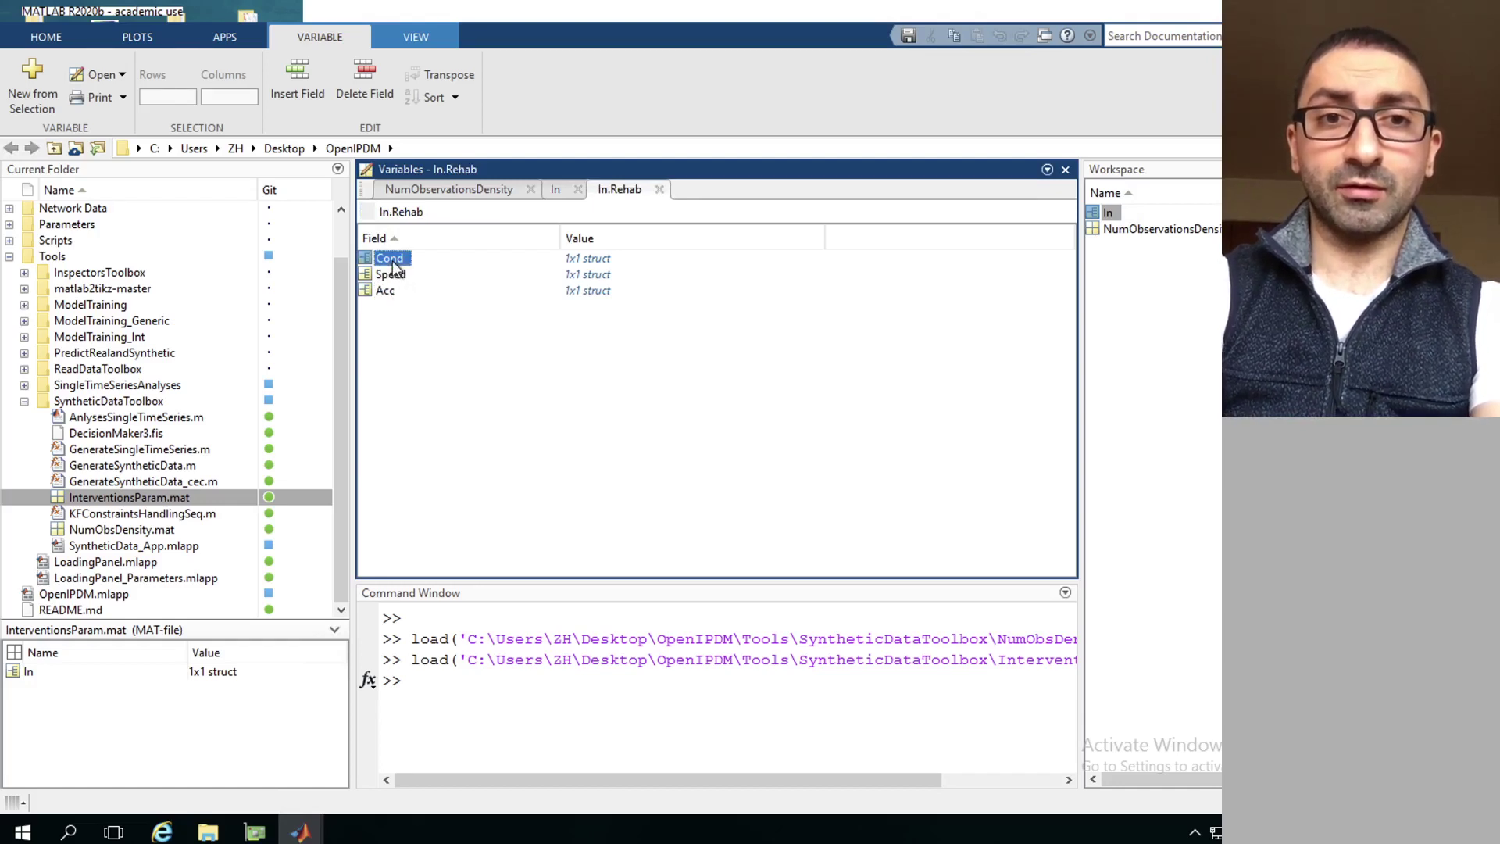
{"action": "double_click", "coordinate": [393, 261]}
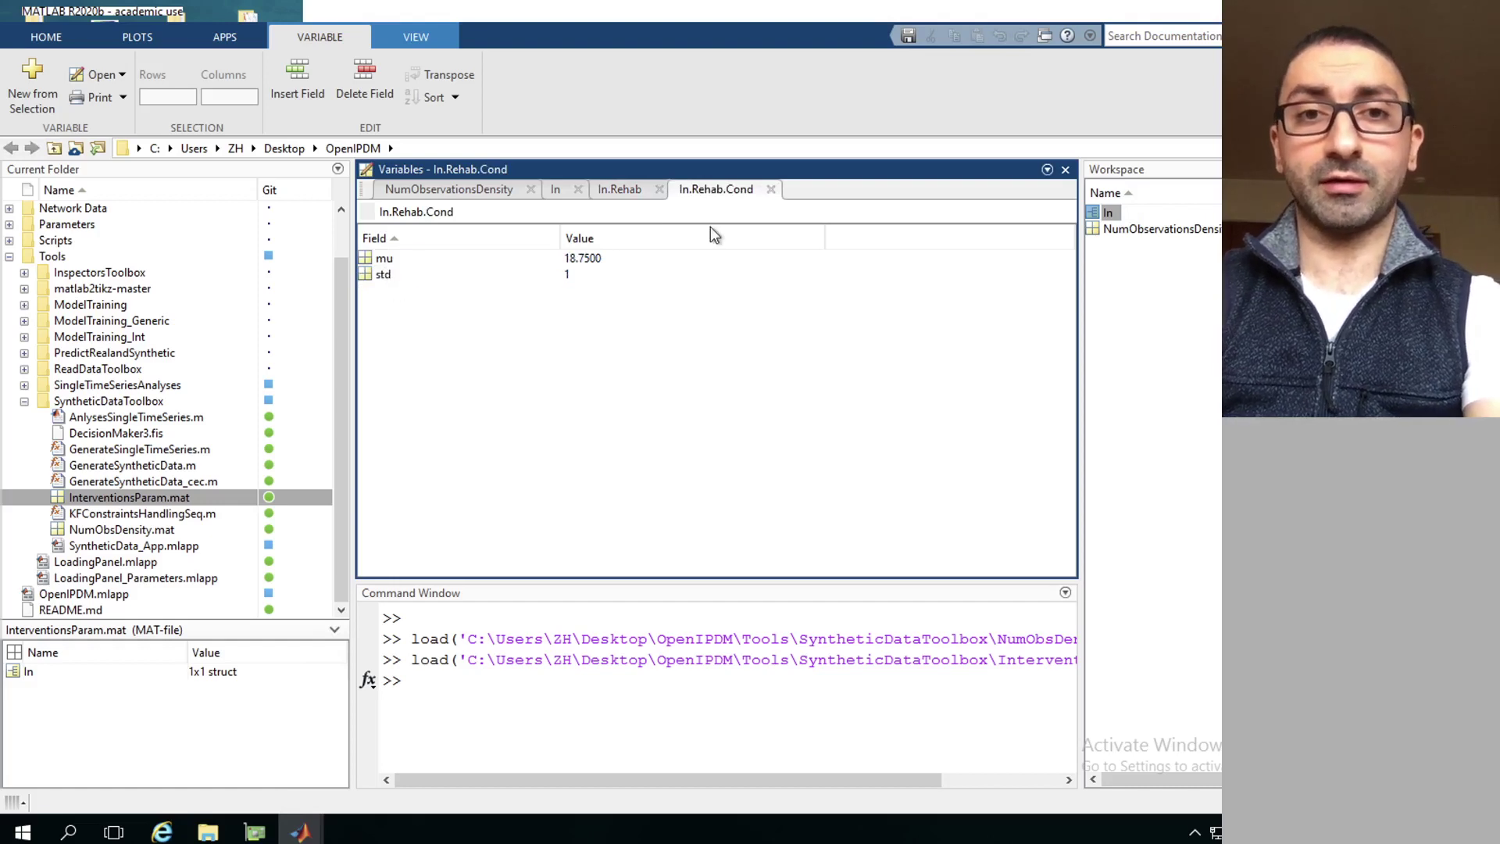
{"action": "double_click", "coordinate": [594, 260]}
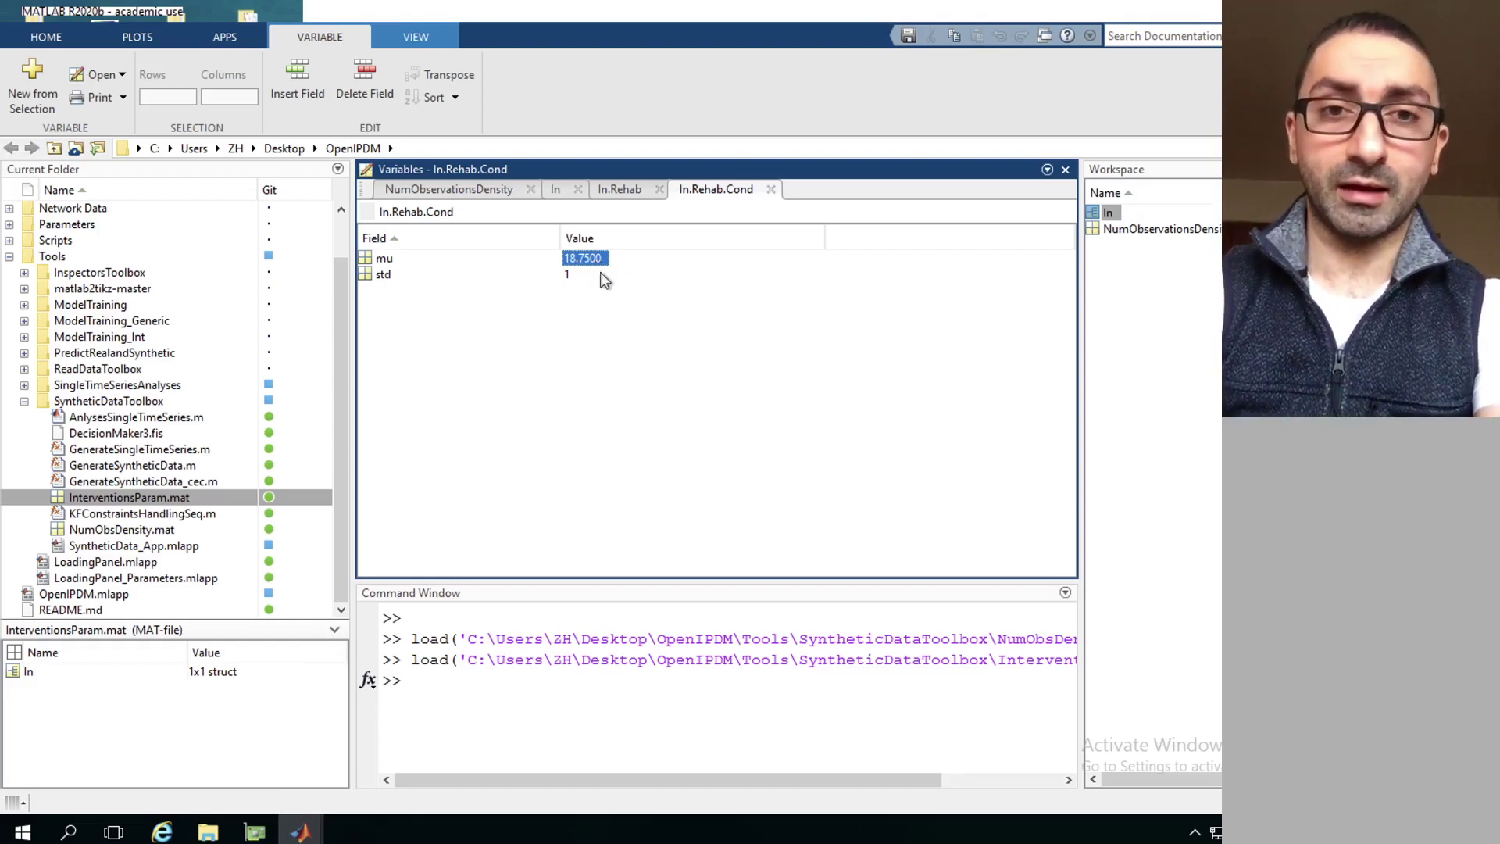
In the Generate Synthetic Data window, set the initial condition to about 94, refresh the sample plot and move the figure clear of the settings.
{"action": "mouse_move", "coordinate": [304, 834]}
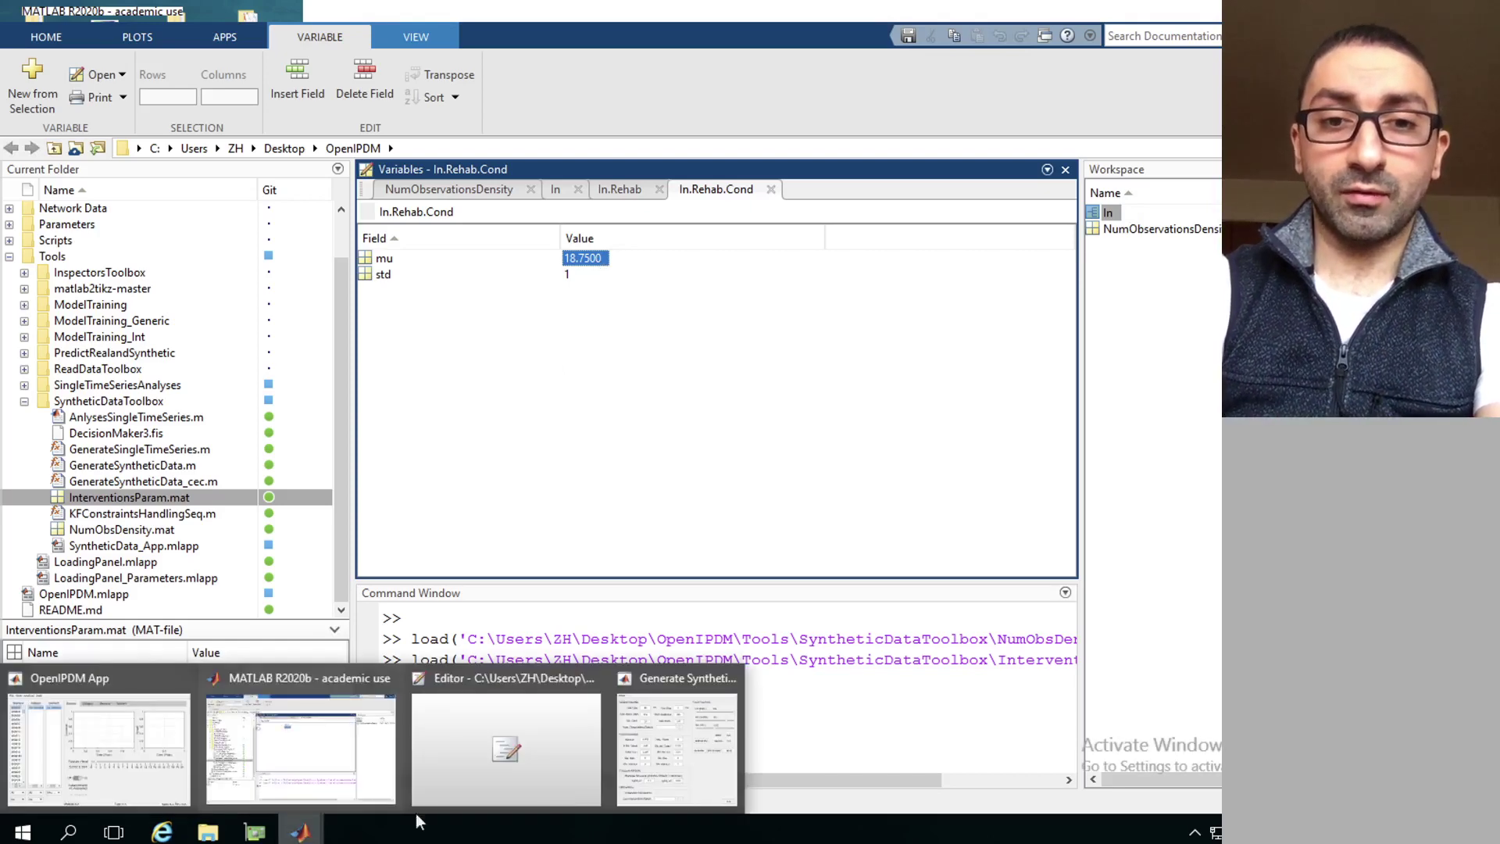
{"action": "left_click", "coordinate": [687, 766]}
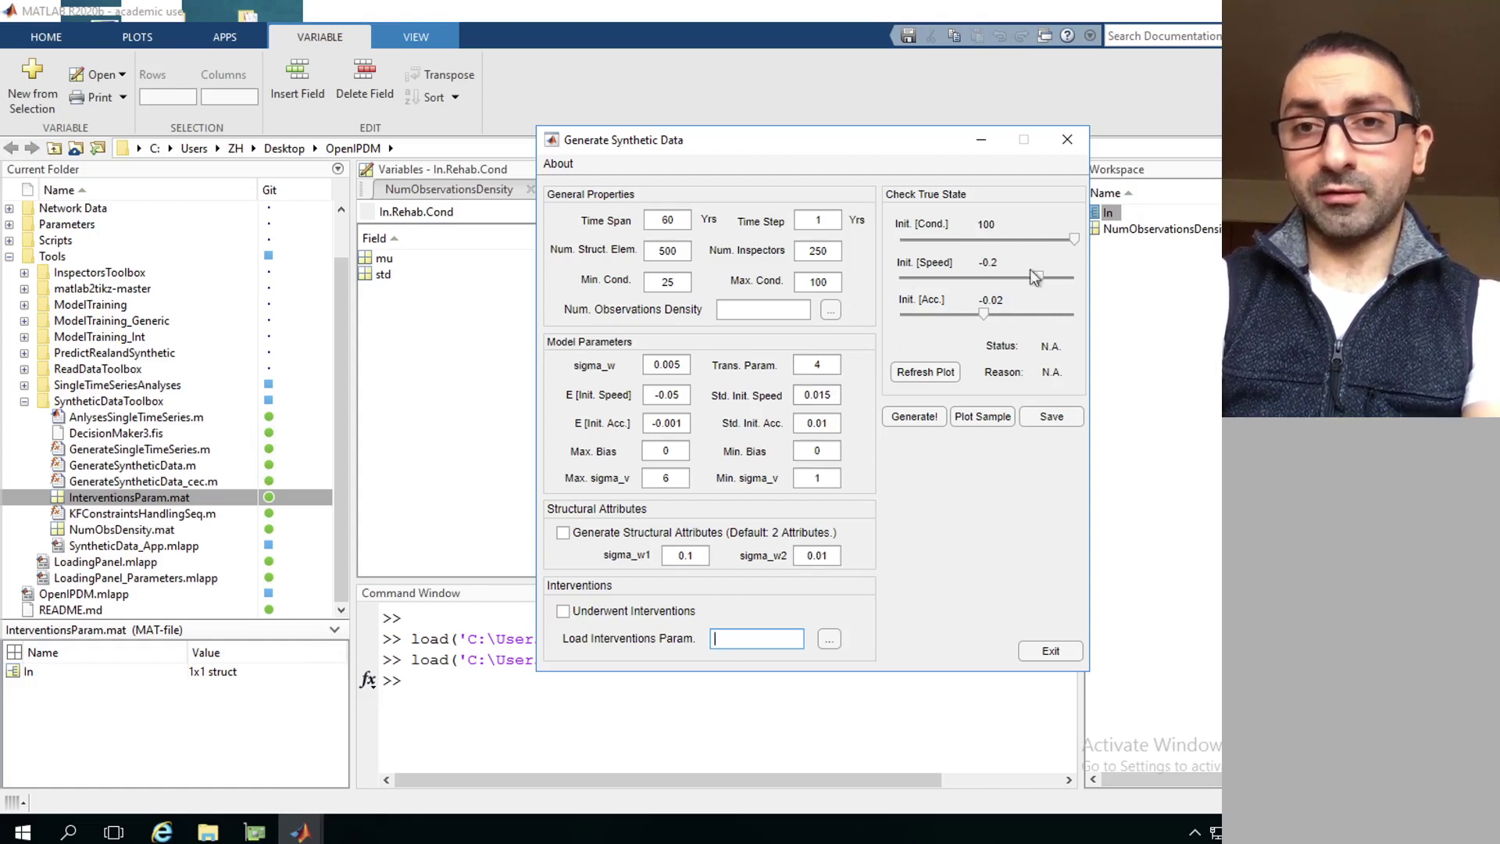
{"action": "left_click", "coordinate": [1055, 240]}
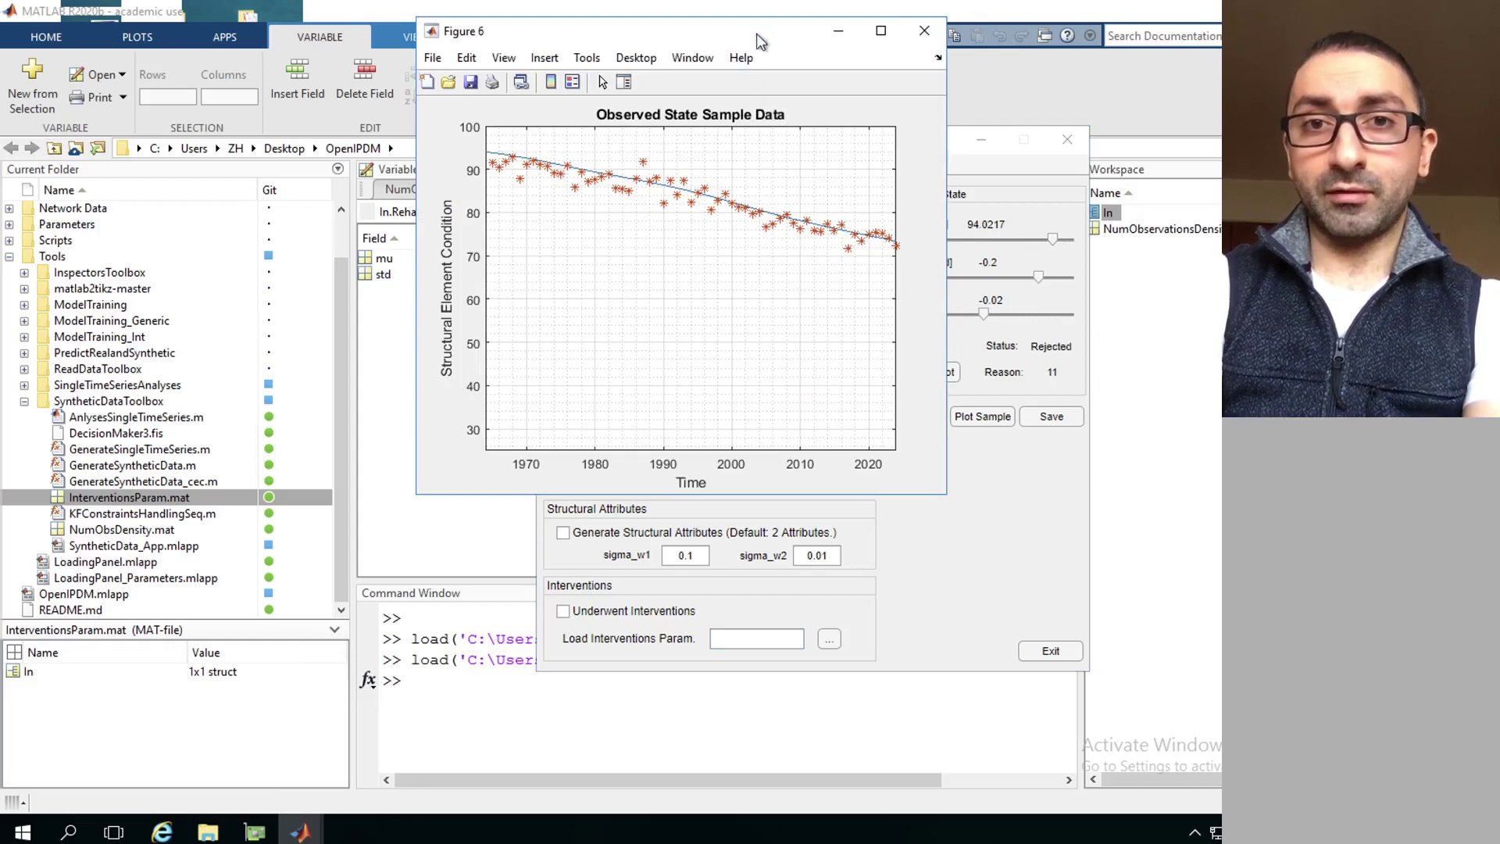
{"action": "left_click_drag", "start_coordinate": [755, 40], "coordinate": [666, 178]}
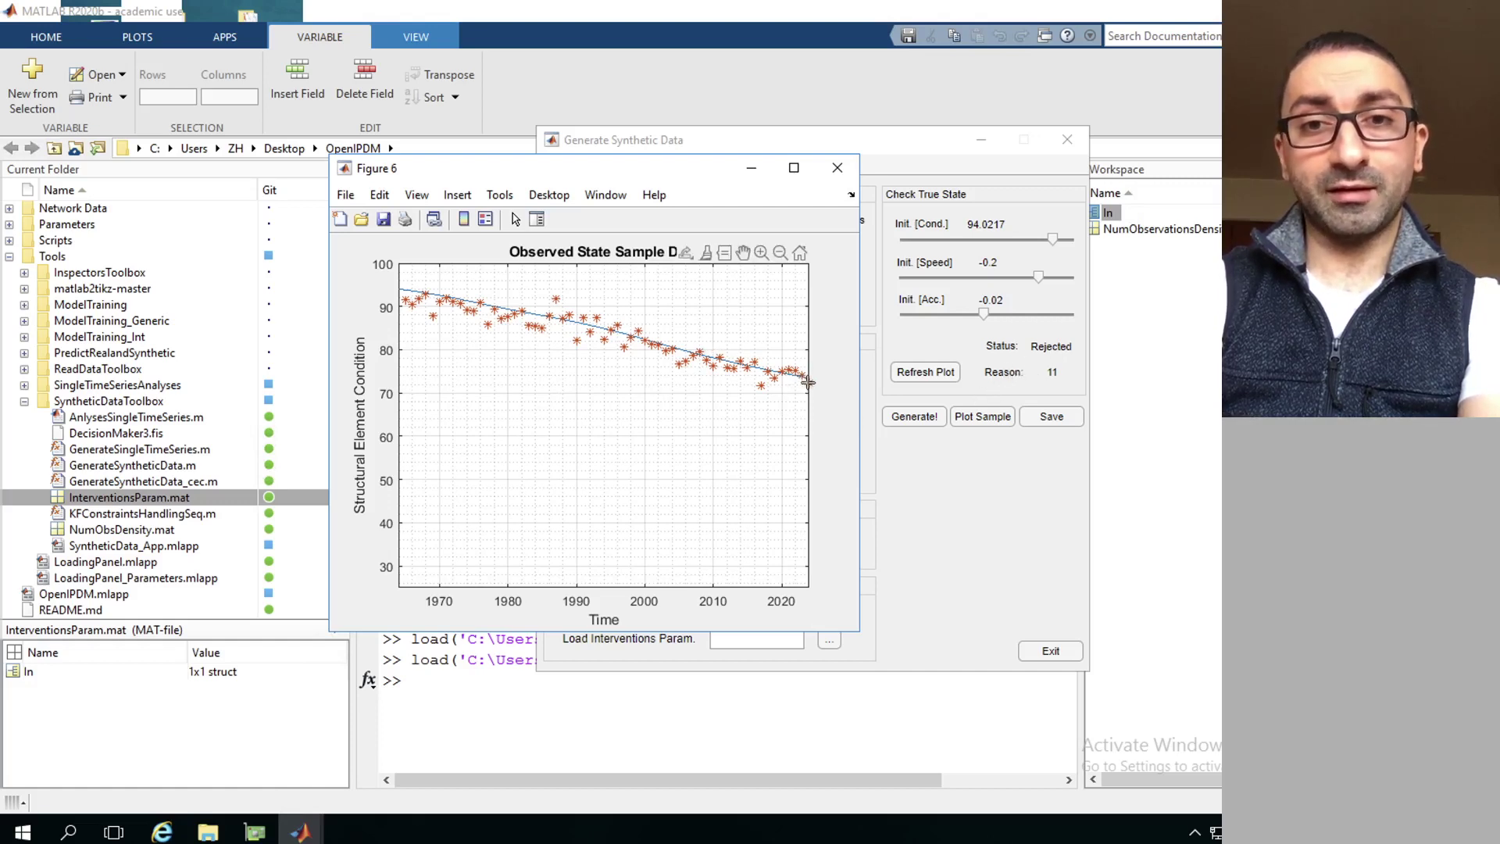
{"action": "mouse_move", "coordinate": [808, 382]}
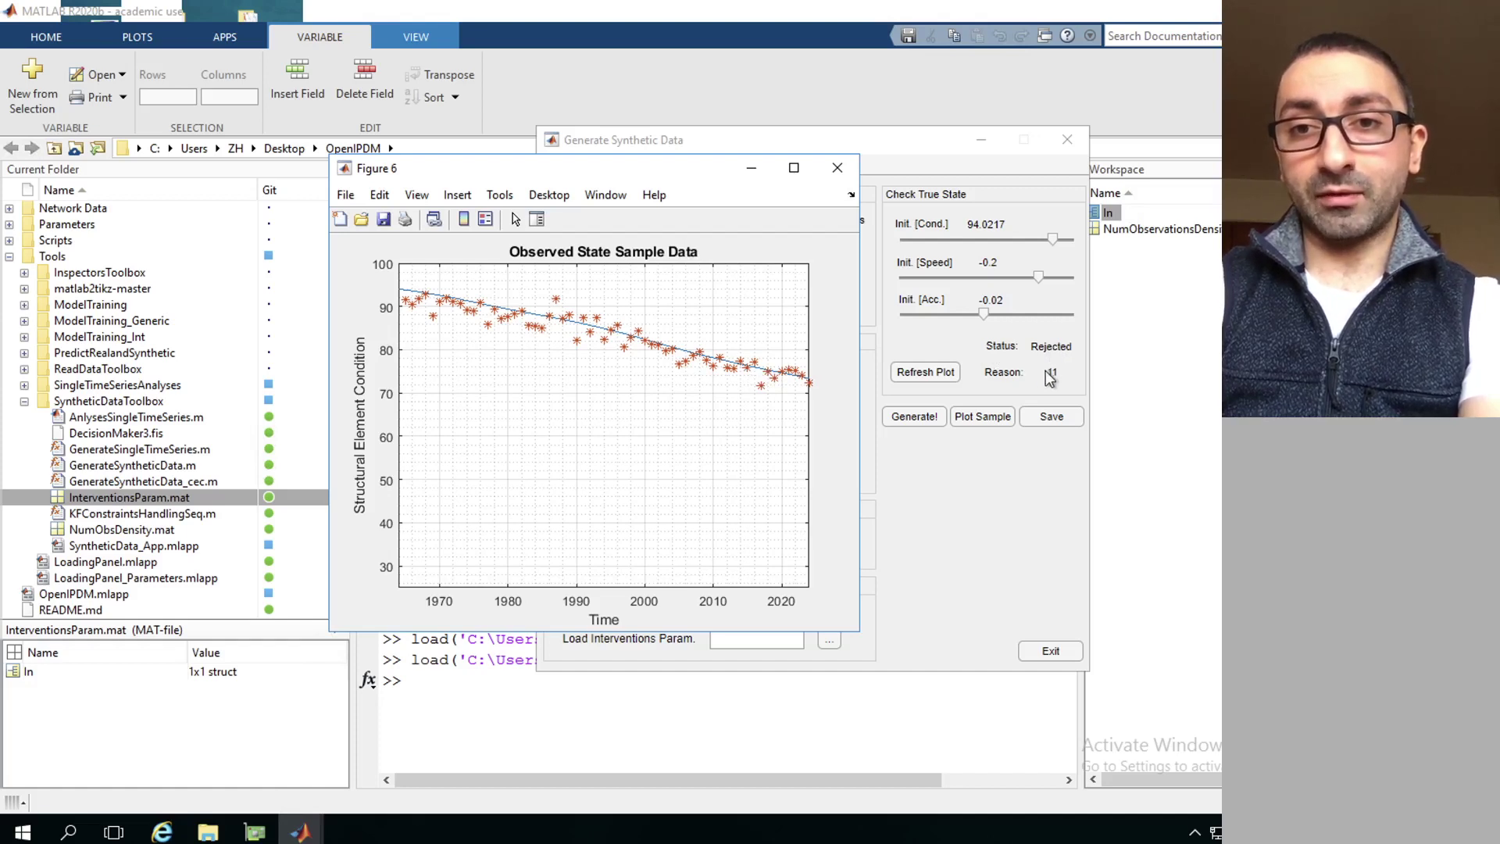
{"action": "mouse_move", "coordinate": [1043, 372]}
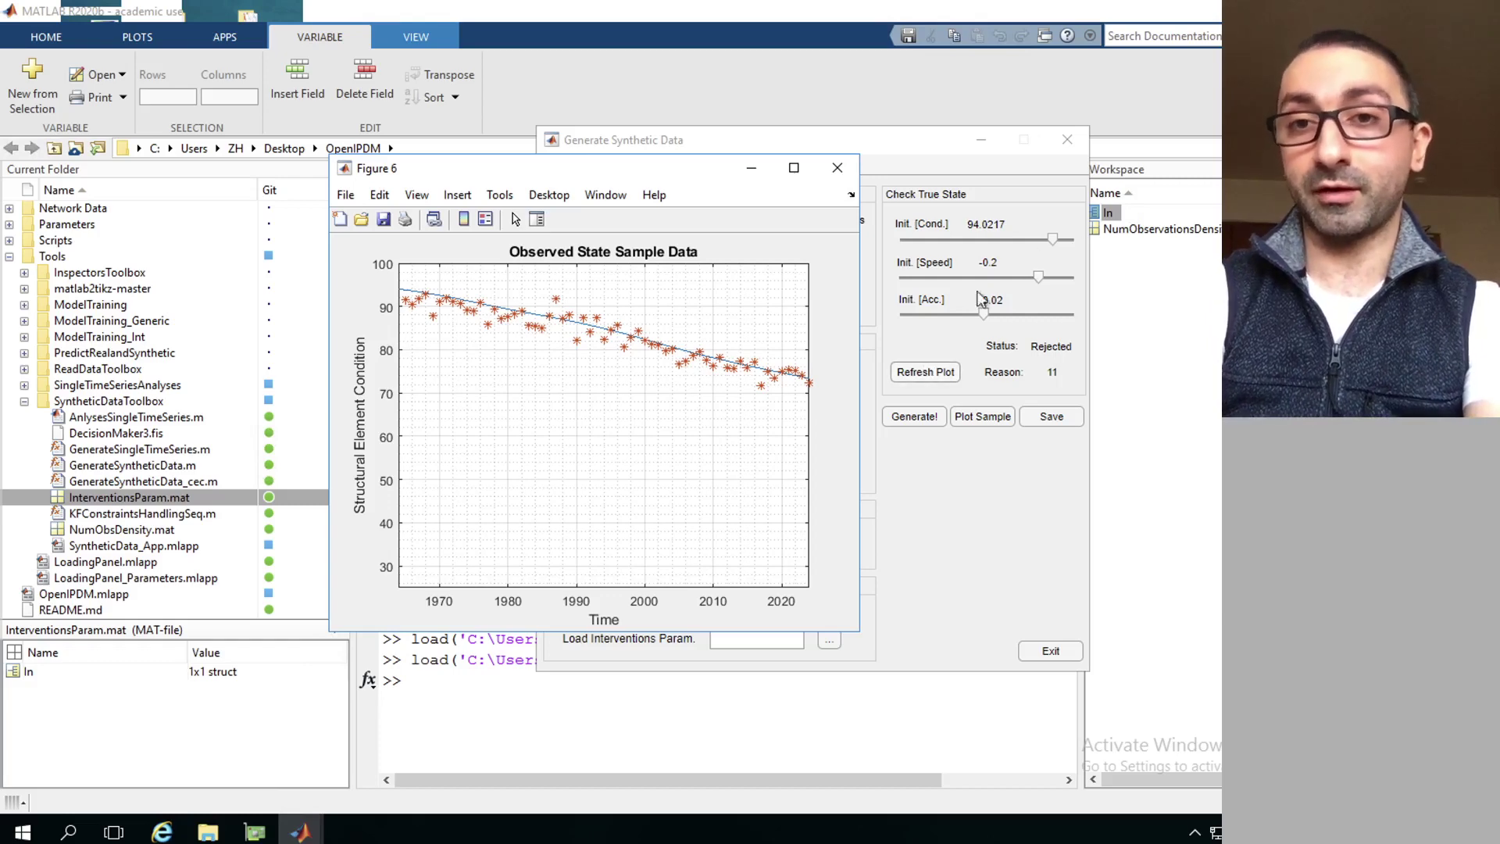
{"action": "left_click", "coordinate": [926, 371]}
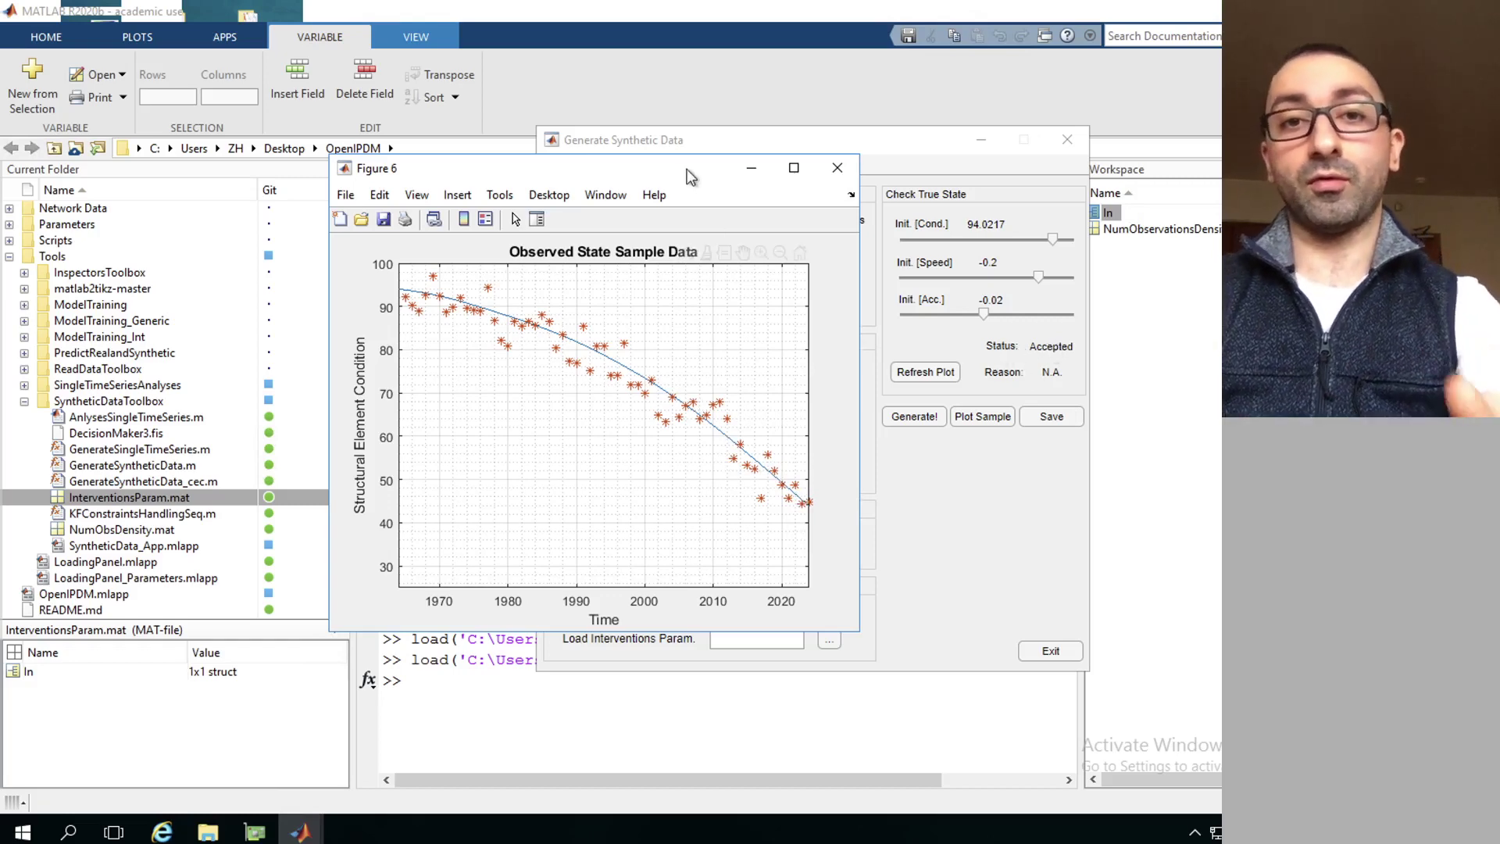
{"action": "left_click_drag", "start_coordinate": [686, 176], "coordinate": [453, 118]}
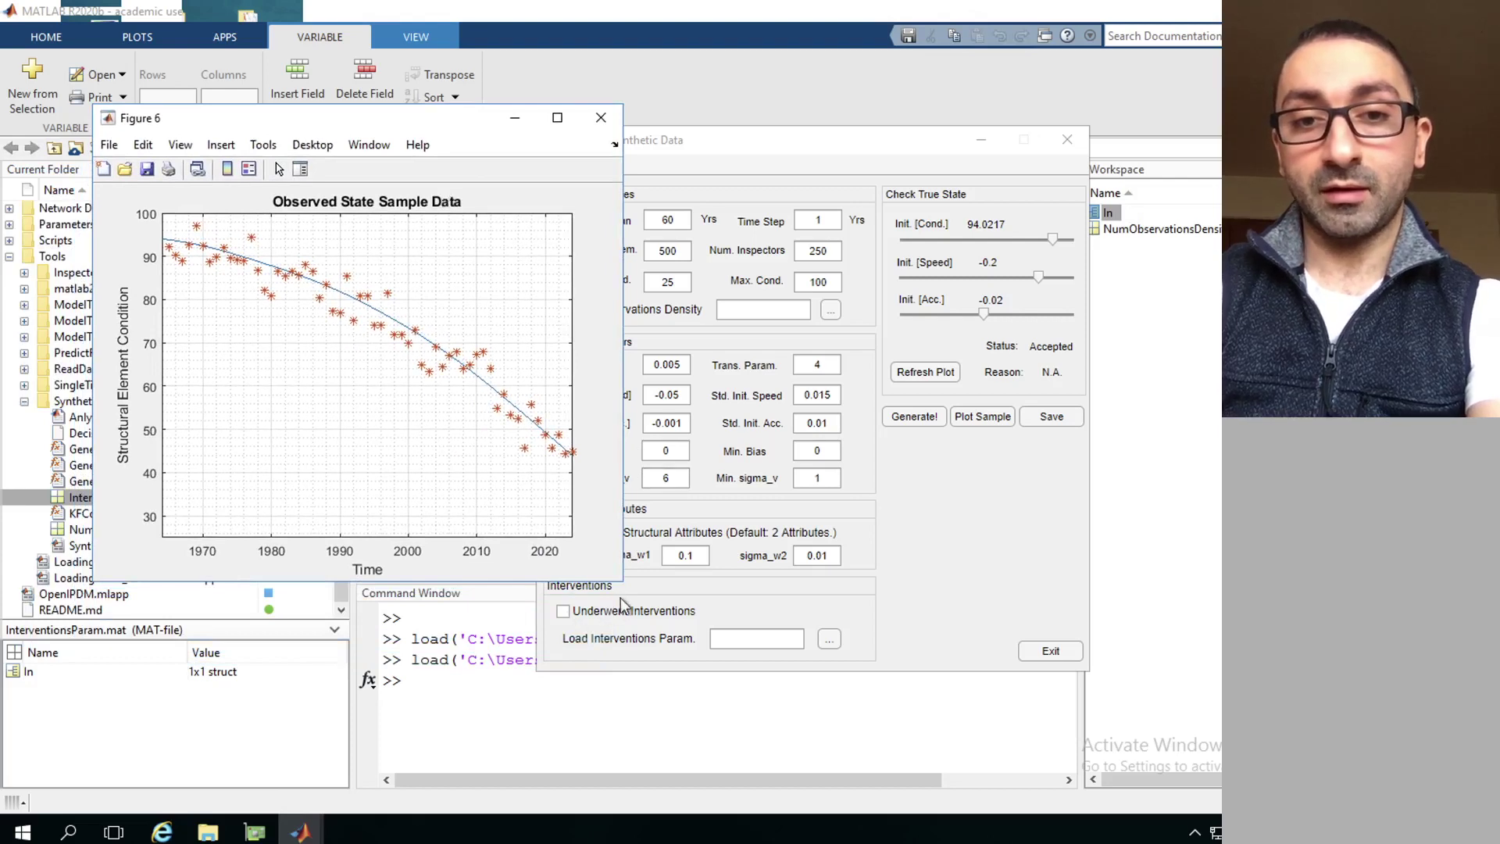
Enable Underwent Interventions for the synthetic data and bring the sample data figure back to the front.
{"action": "left_click", "coordinate": [571, 613]}
{"action": "left_click", "coordinate": [564, 611]}
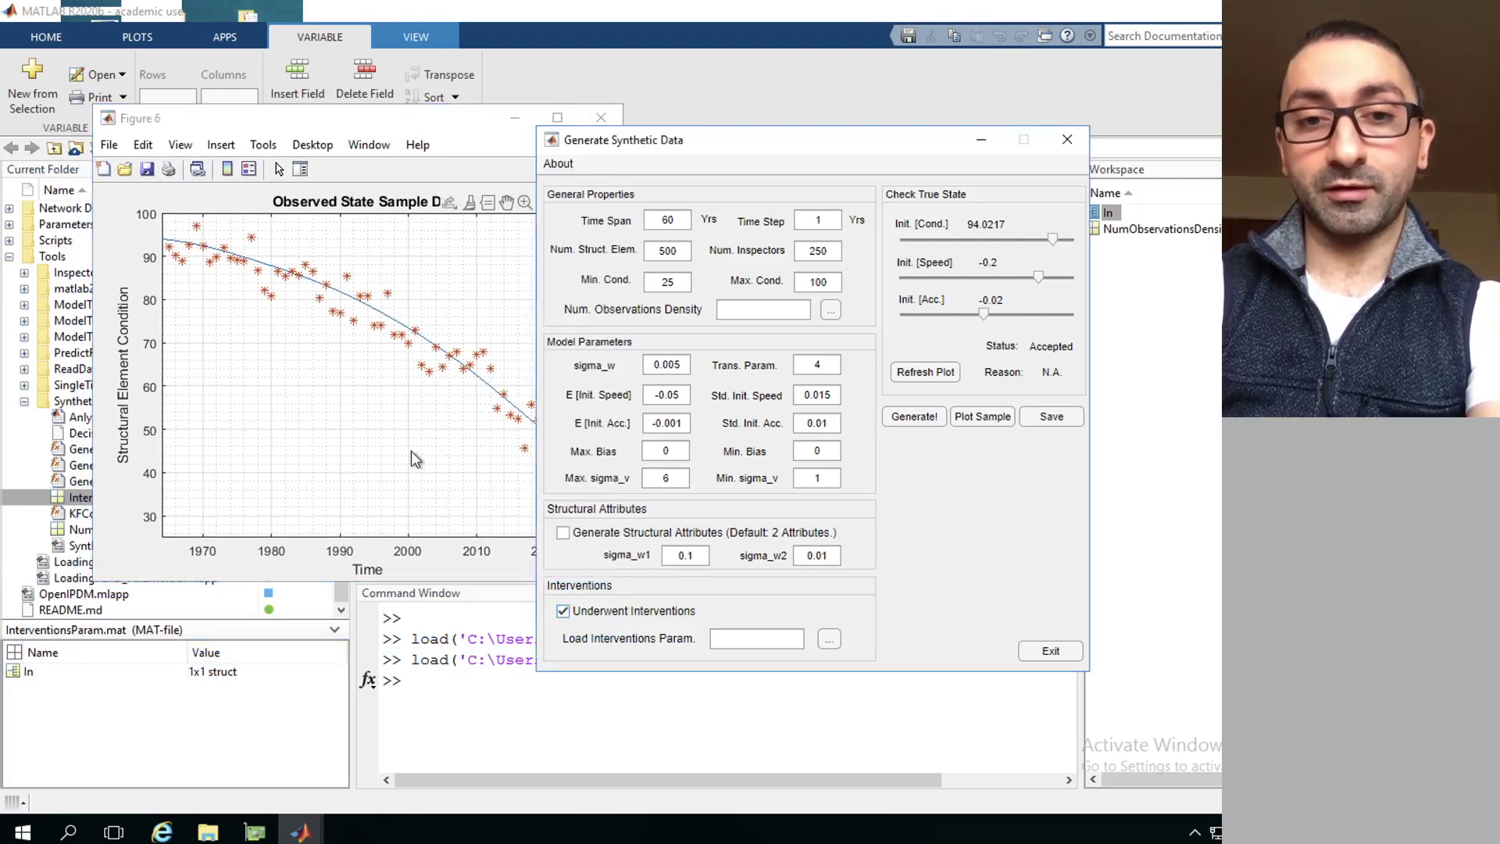
{"action": "left_click", "coordinate": [466, 444]}
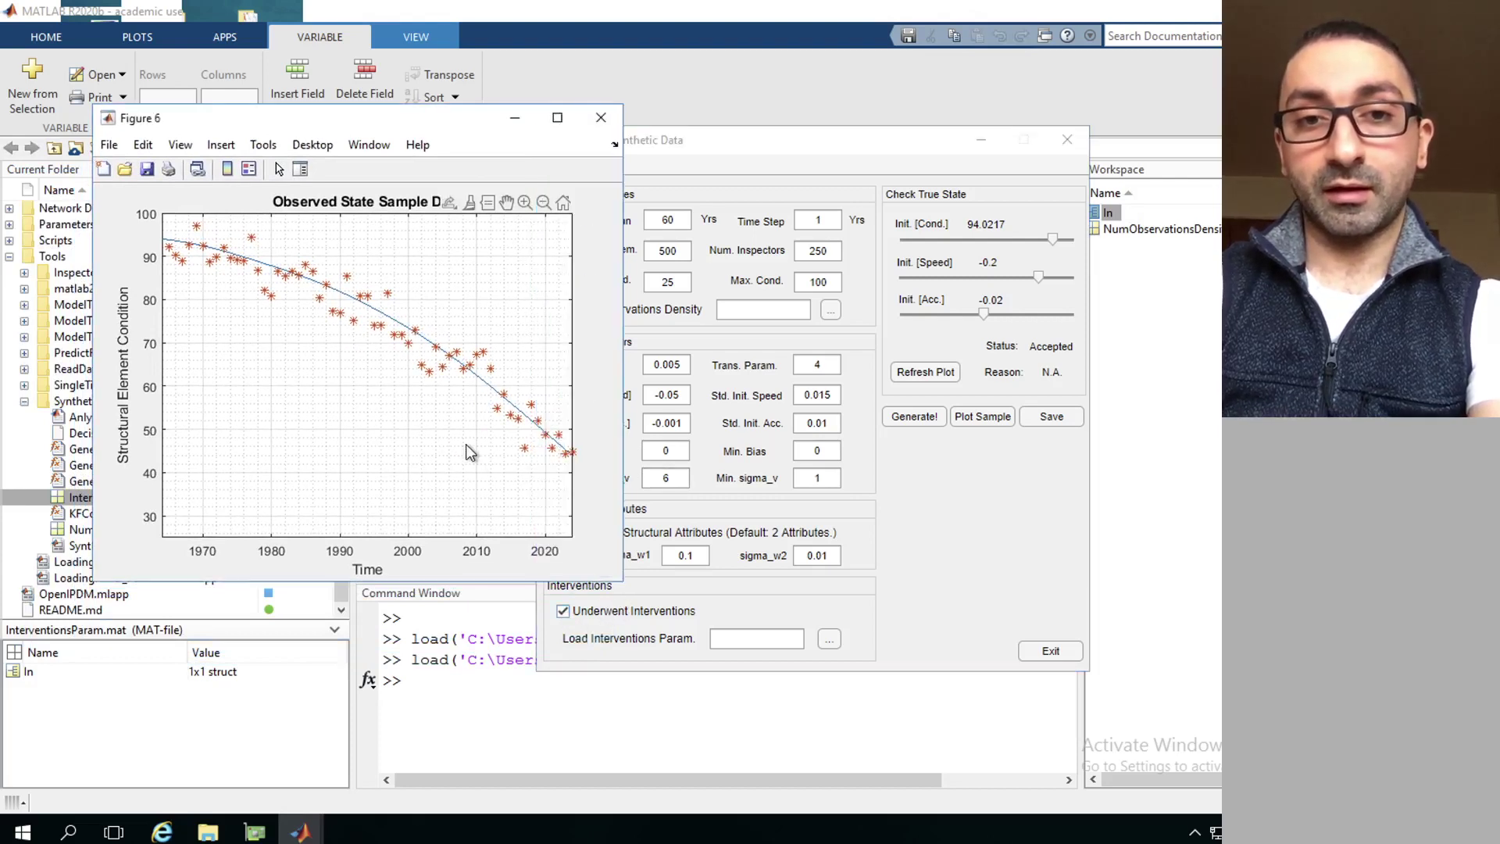
Replot the sample with interventions at successively lower initial conditions of about 74, 66, 64 and 55.
{"action": "left_click", "coordinate": [985, 237]}
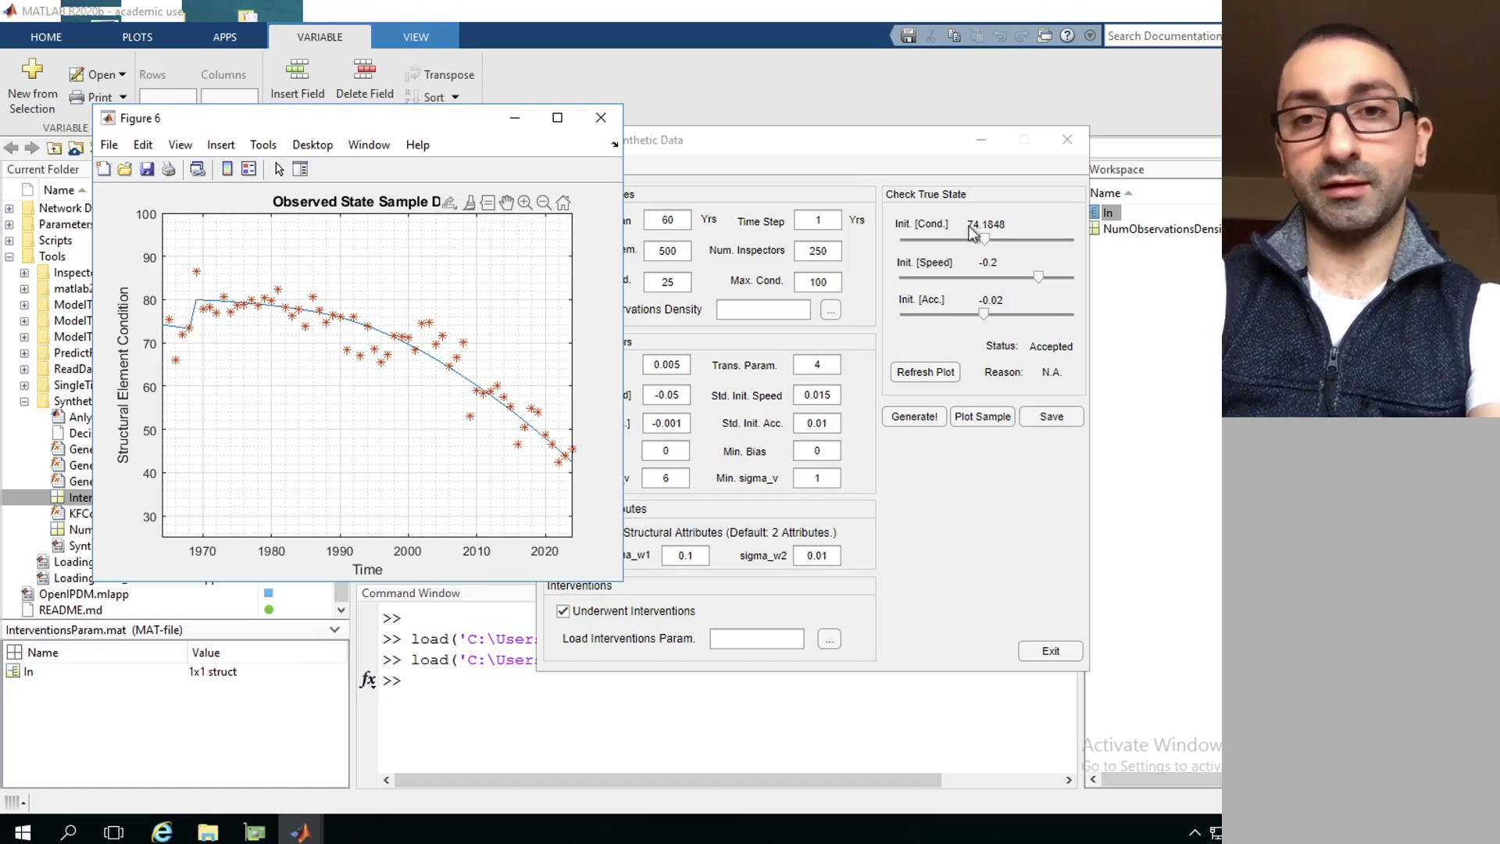
{"action": "left_click_drag", "start_coordinate": [981, 241], "coordinate": [956, 240]}
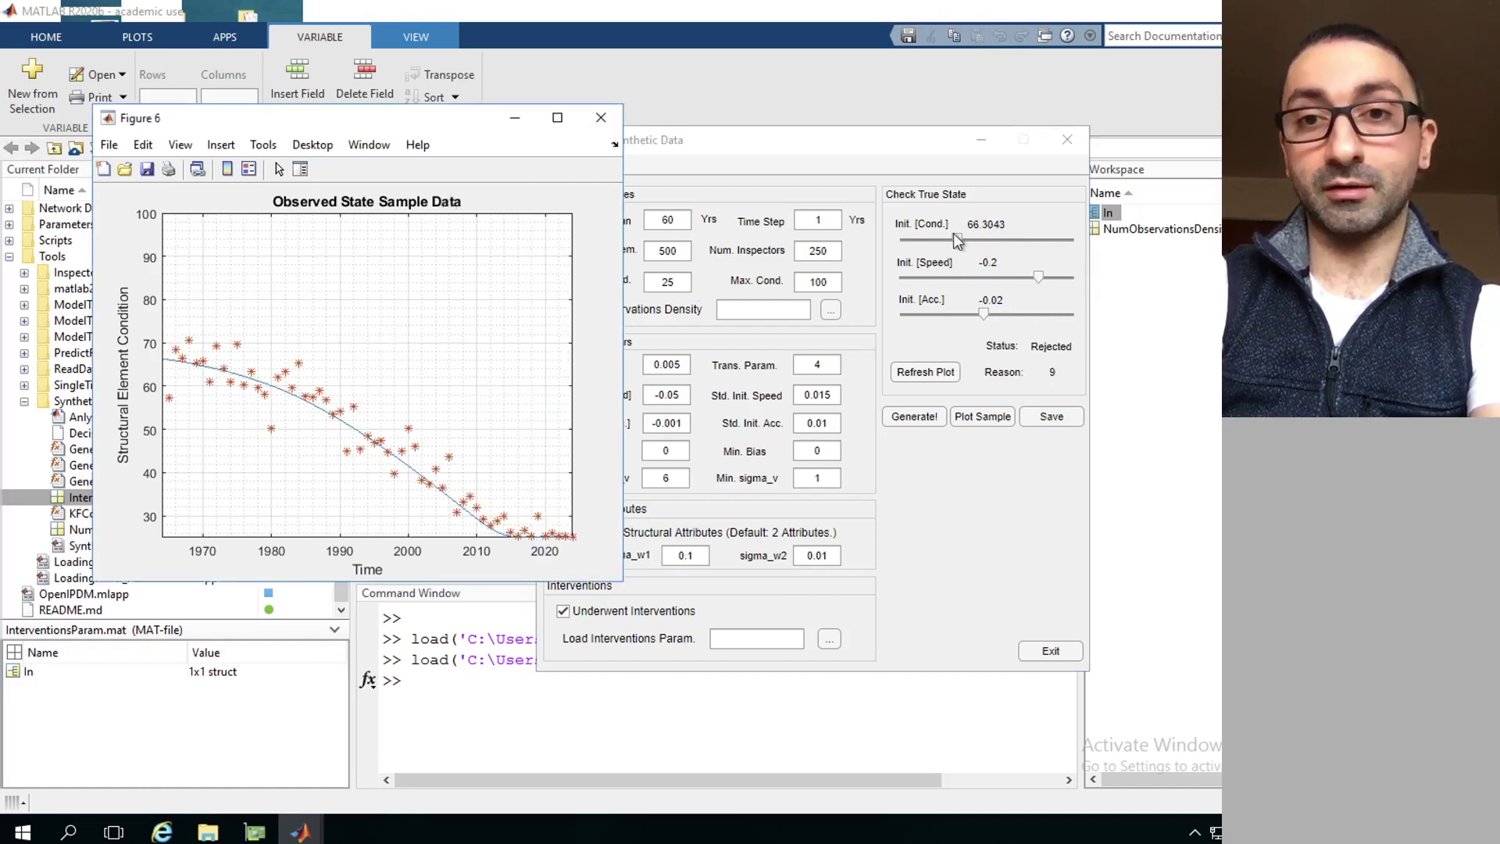
{"action": "left_click_drag", "start_coordinate": [952, 240], "coordinate": [947, 240]}
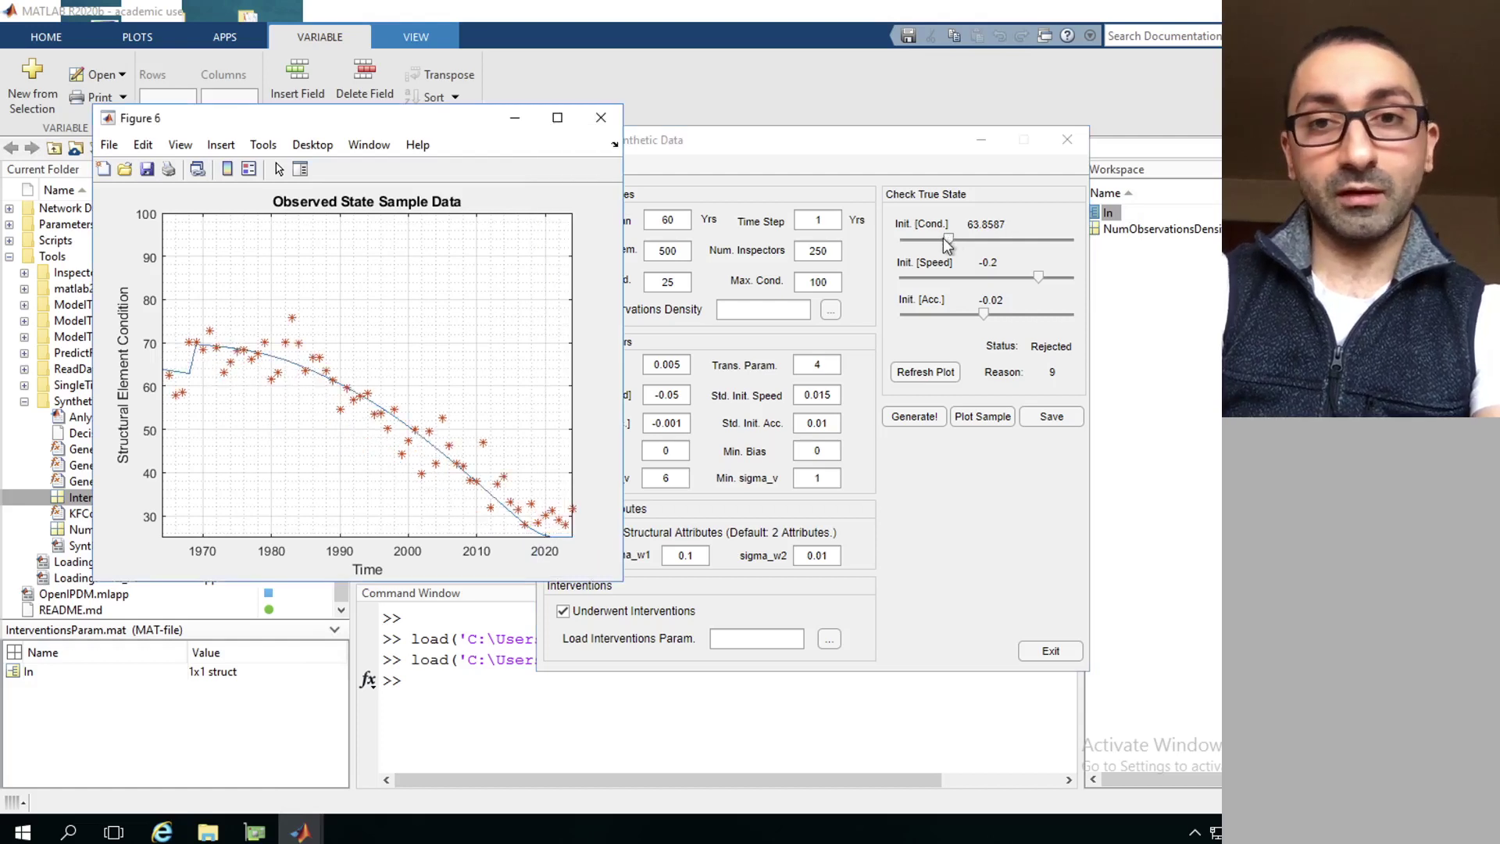
{"action": "left_click", "coordinate": [917, 238]}
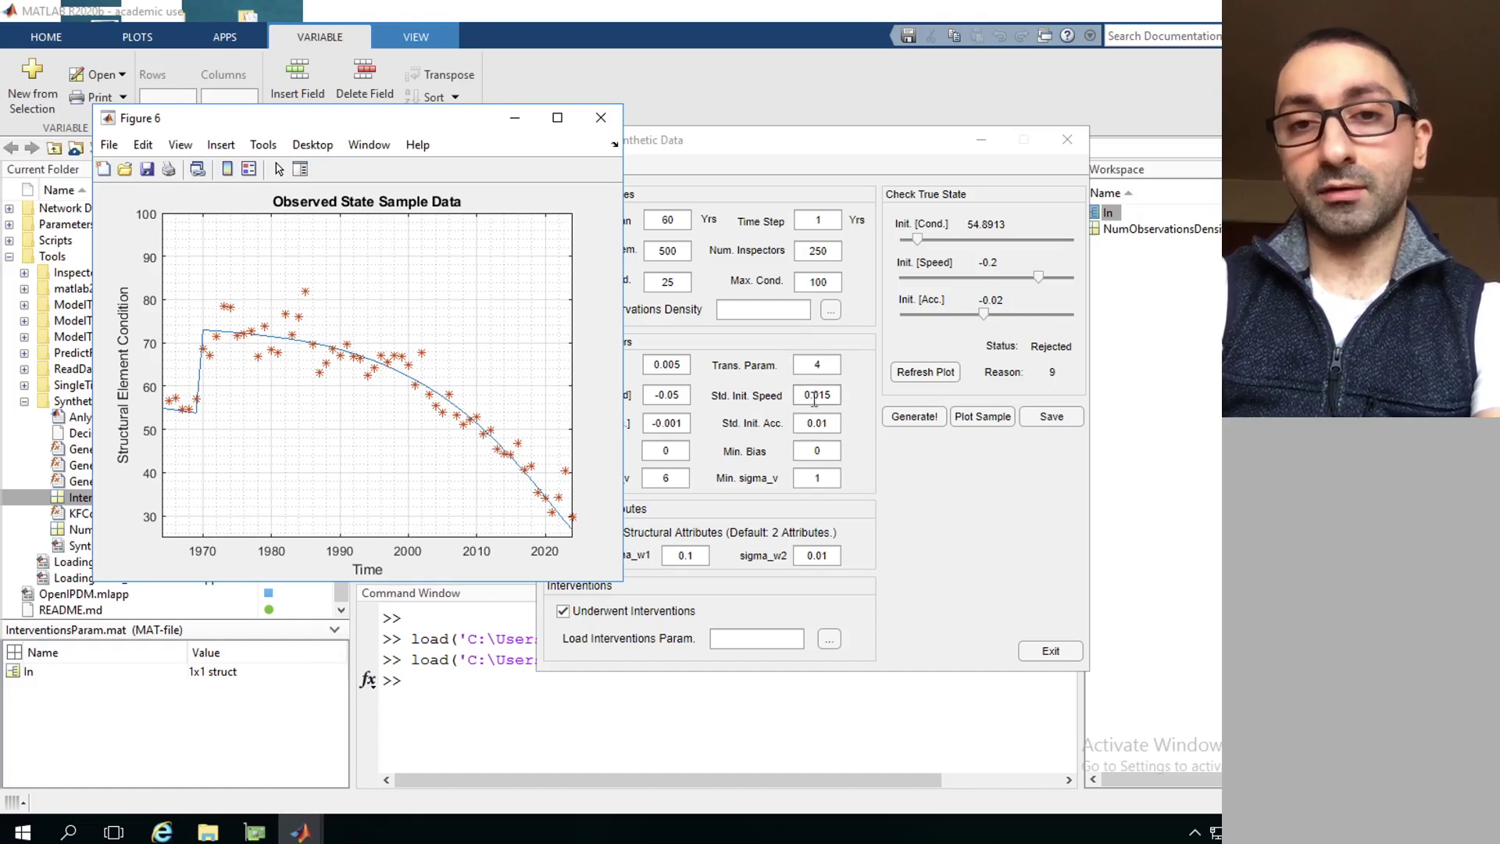
Set the number of inspectors to 50 and start generating the synthetic data.
{"action": "left_click", "coordinate": [817, 250]}
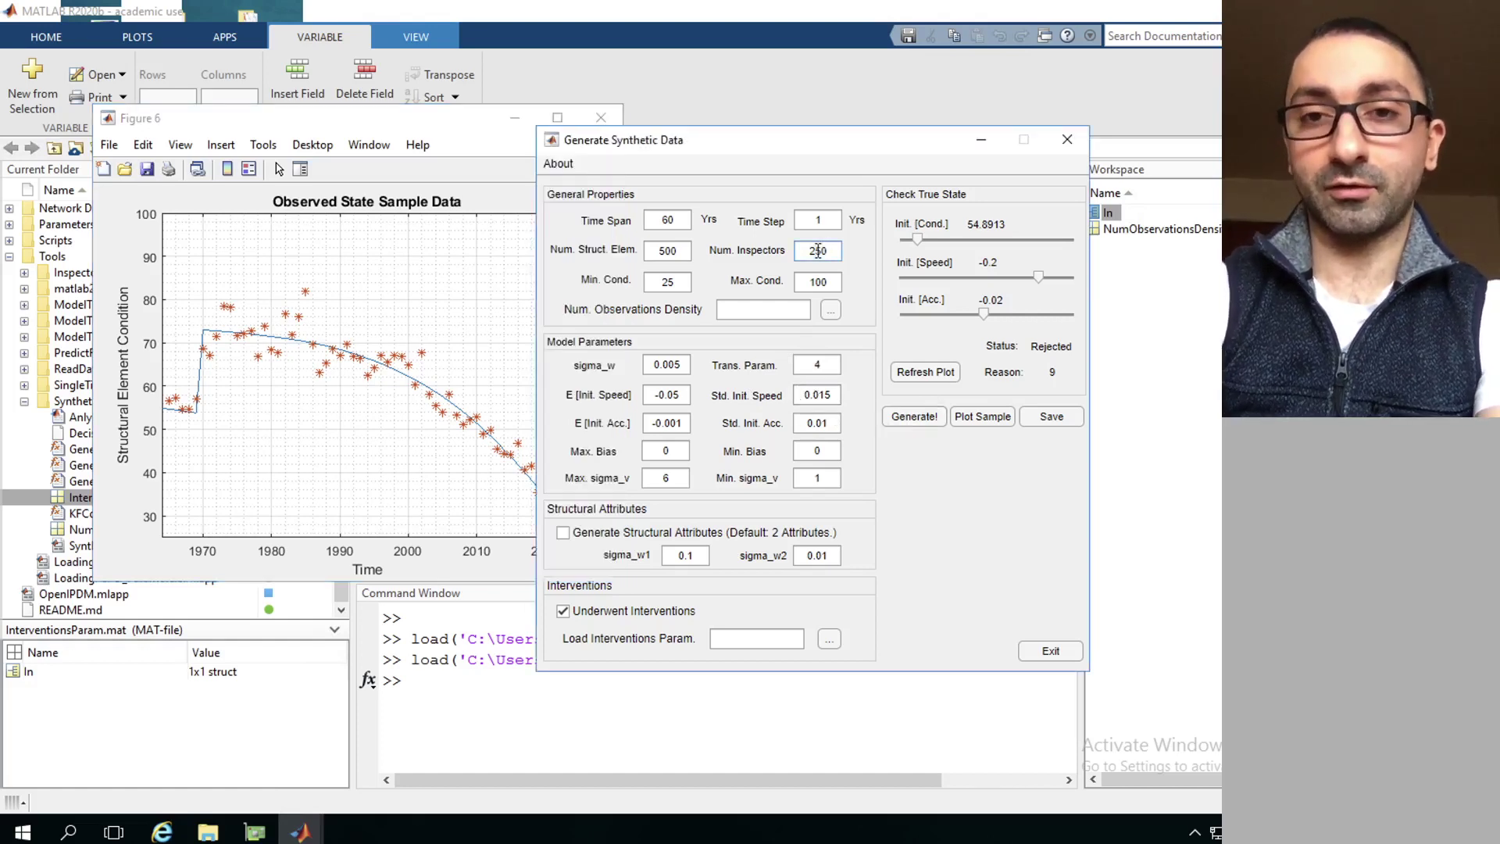
{"action": "key", "text": "BackSpace"}
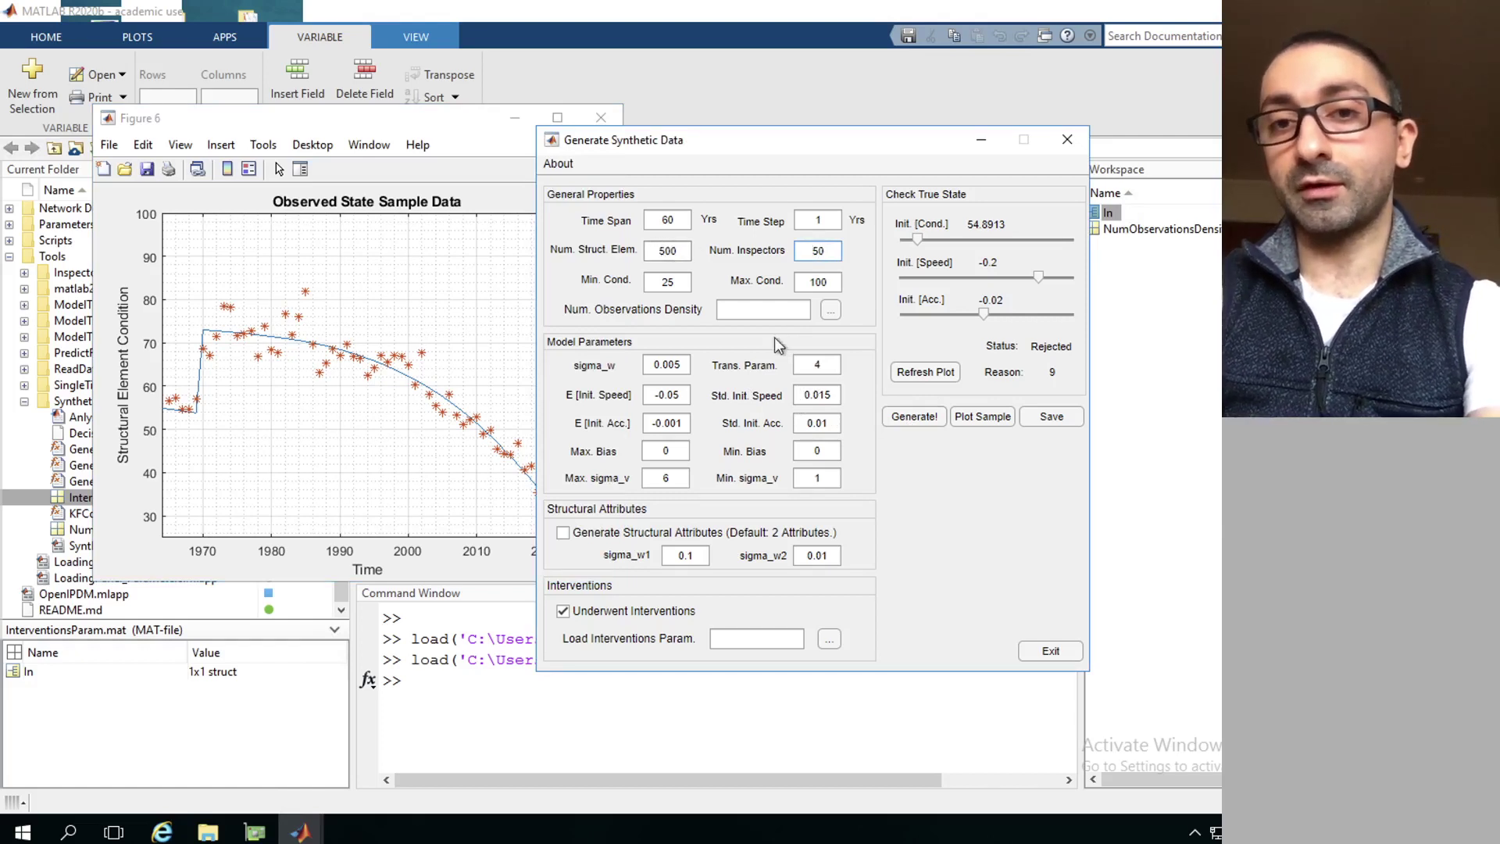
{"action": "left_click", "coordinate": [921, 422]}
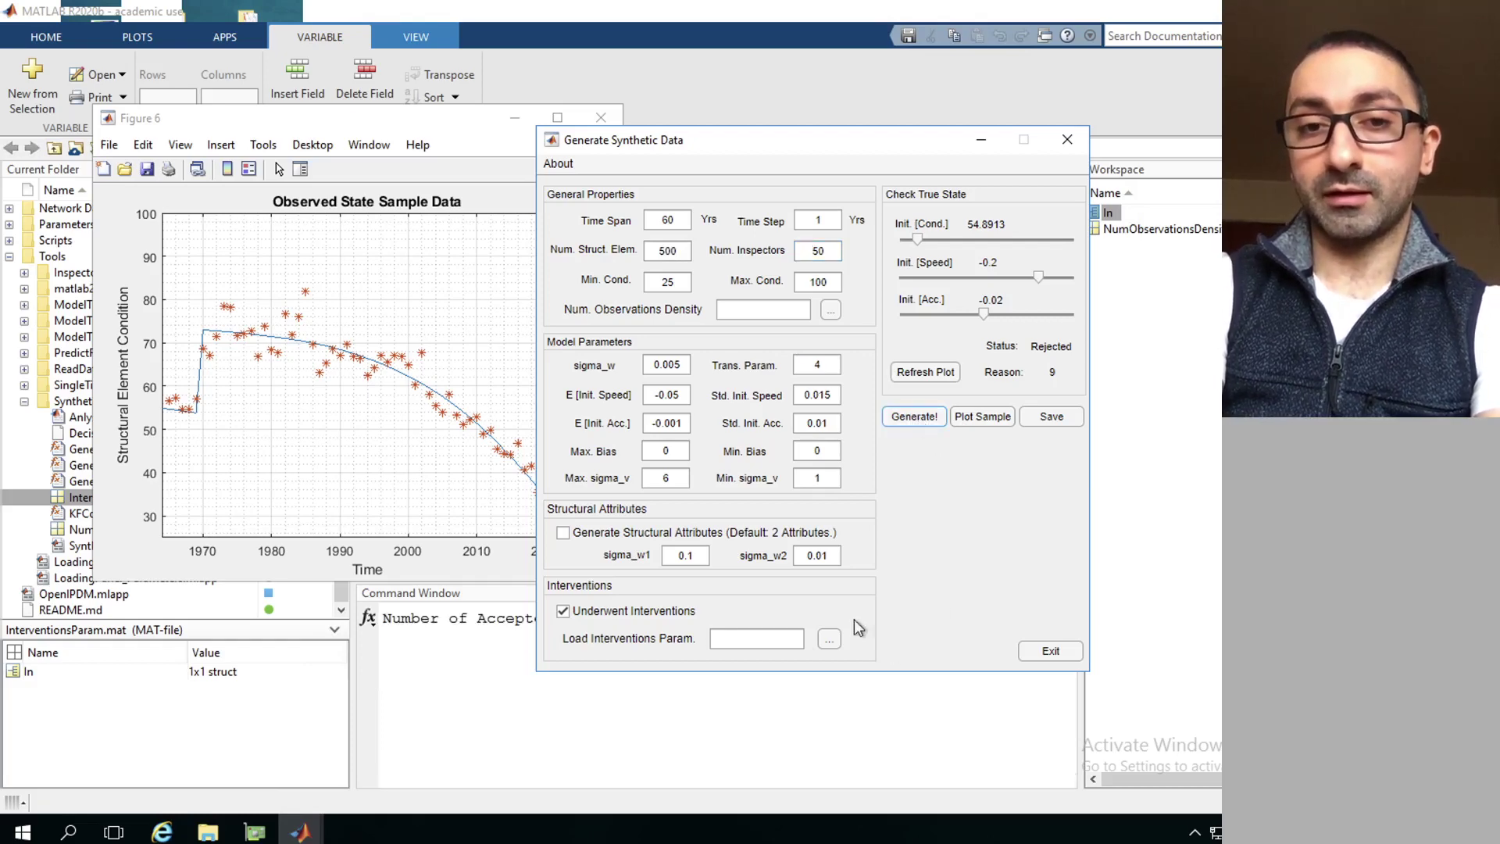
Check the generation progress in the Command Window and return to the Generate Synthetic Data window.
{"action": "left_click", "coordinate": [724, 714]}
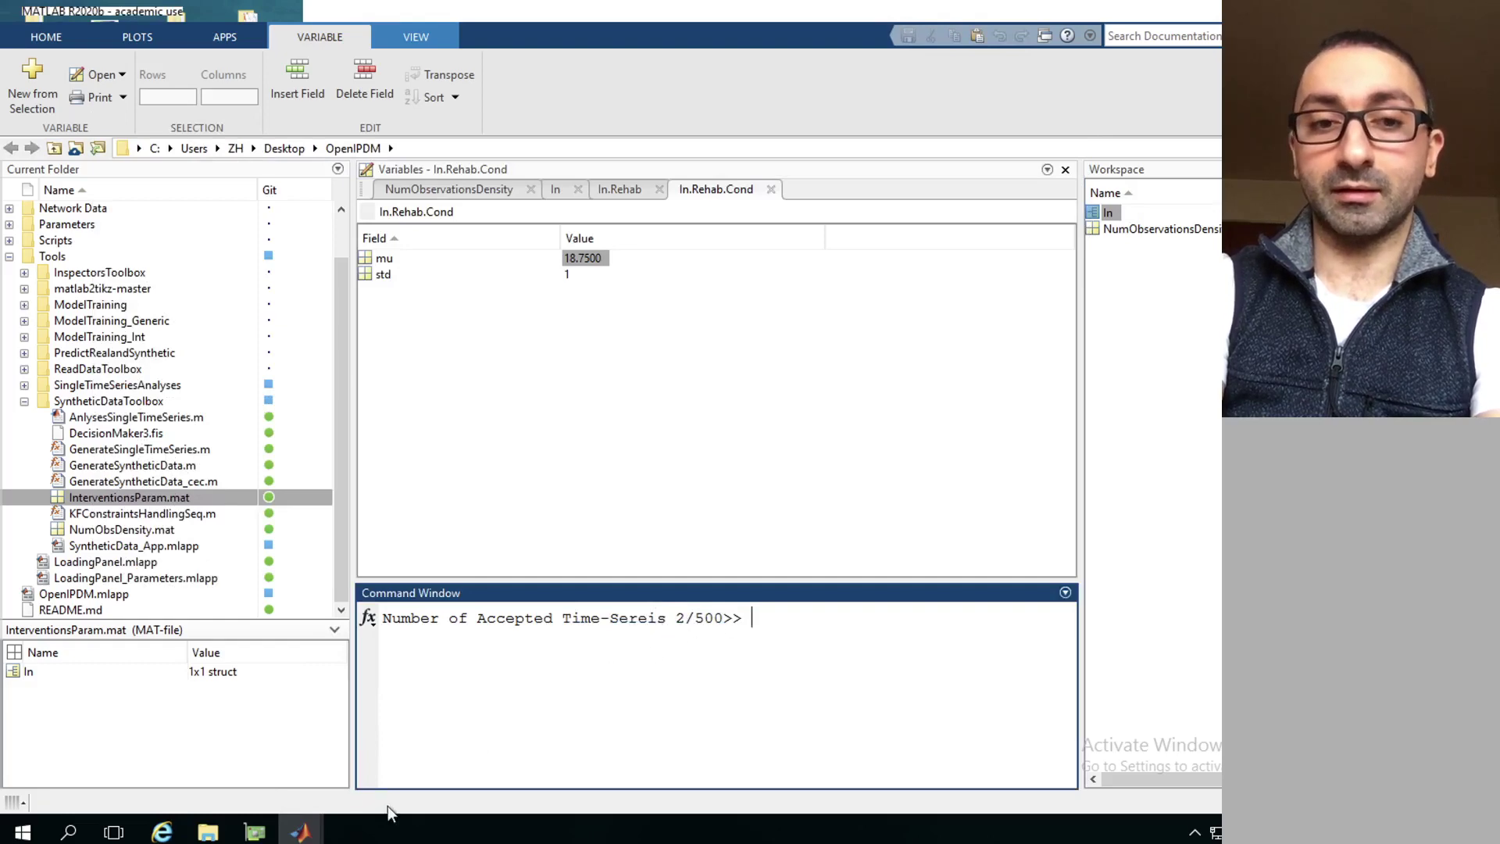
{"action": "mouse_move", "coordinate": [305, 840]}
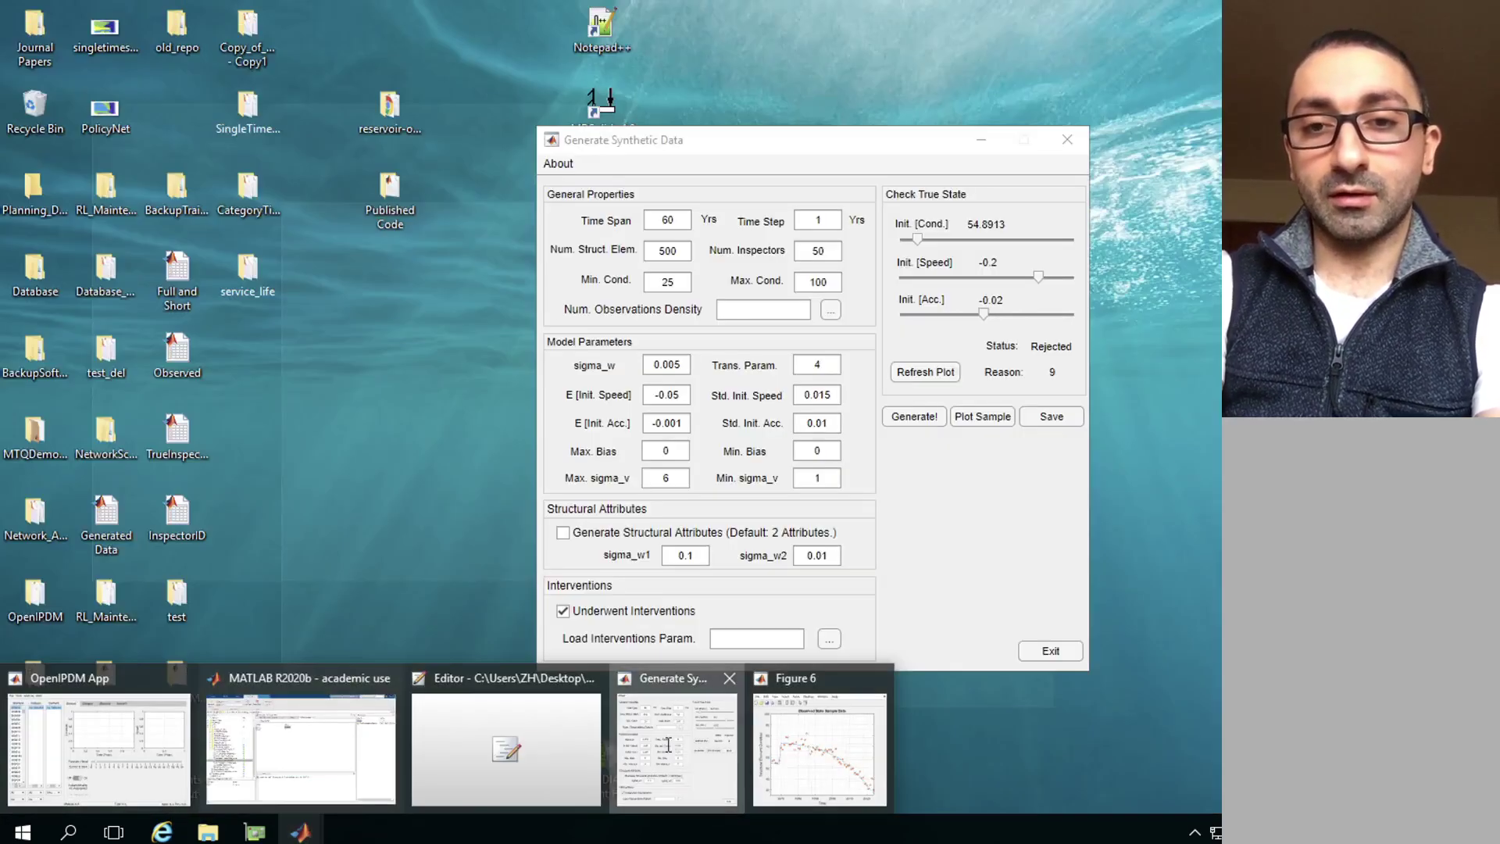
{"action": "left_click", "coordinate": [668, 751]}
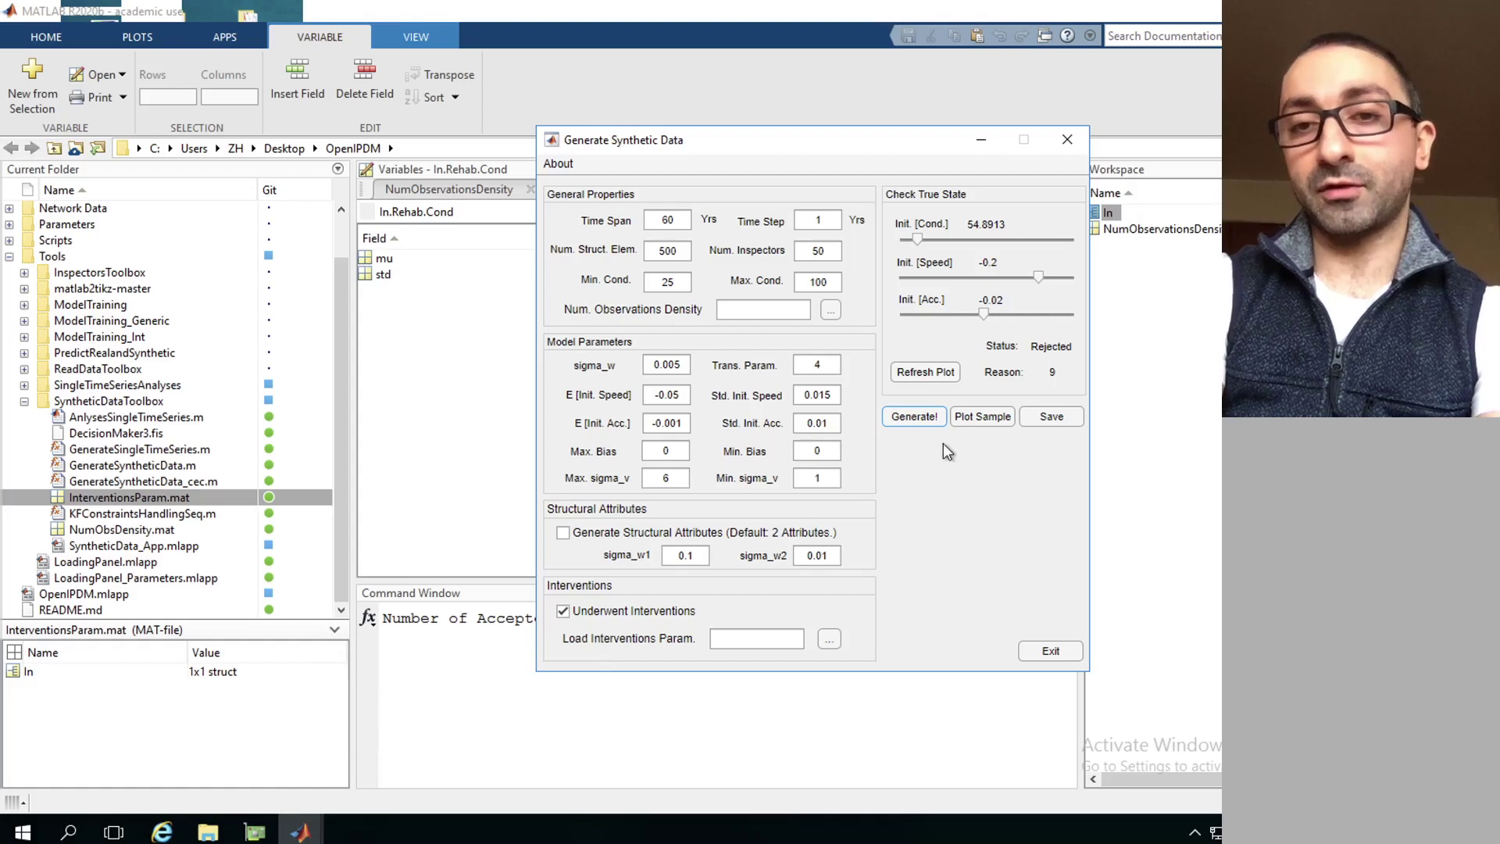